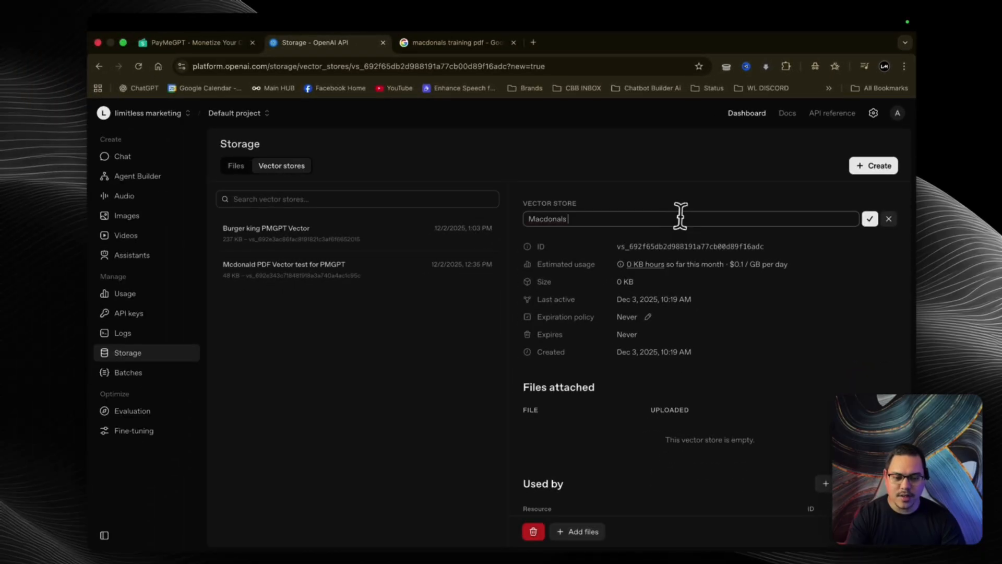
# Step: Name the new vector store "Macdonald handbook 2.0", correcting the misspelled first word, and save the name
pyautogui.write('k 2.0')
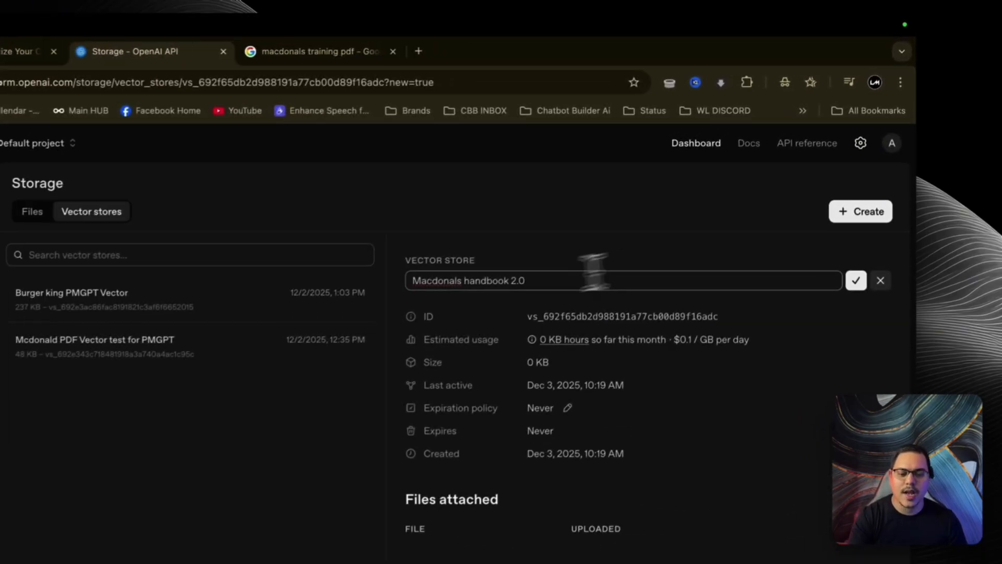
pyautogui.rightClick(553, 218)
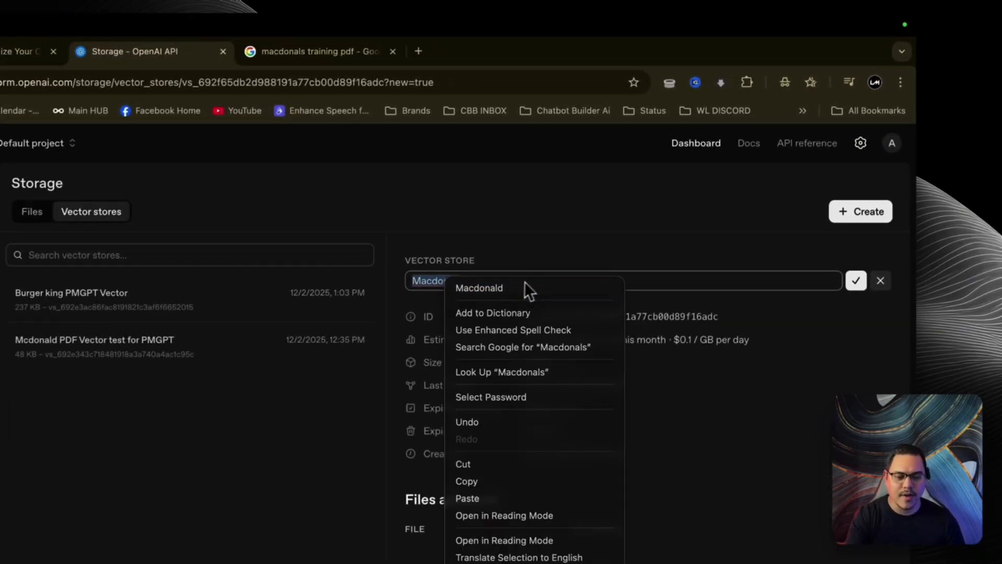
pyautogui.click(479, 288)
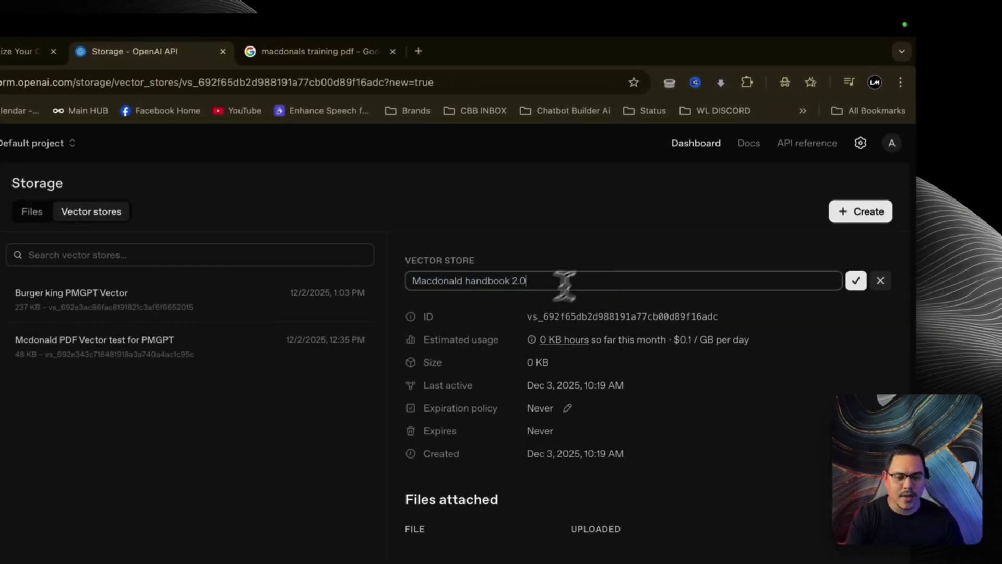
pyautogui.click(856, 280)
# Step: Upload the McD-Work-Experience-UK-edit.pdf file from the Recents folder in Downloads and attach it to the vector store
pyautogui.scroll(-2, 790, 332)
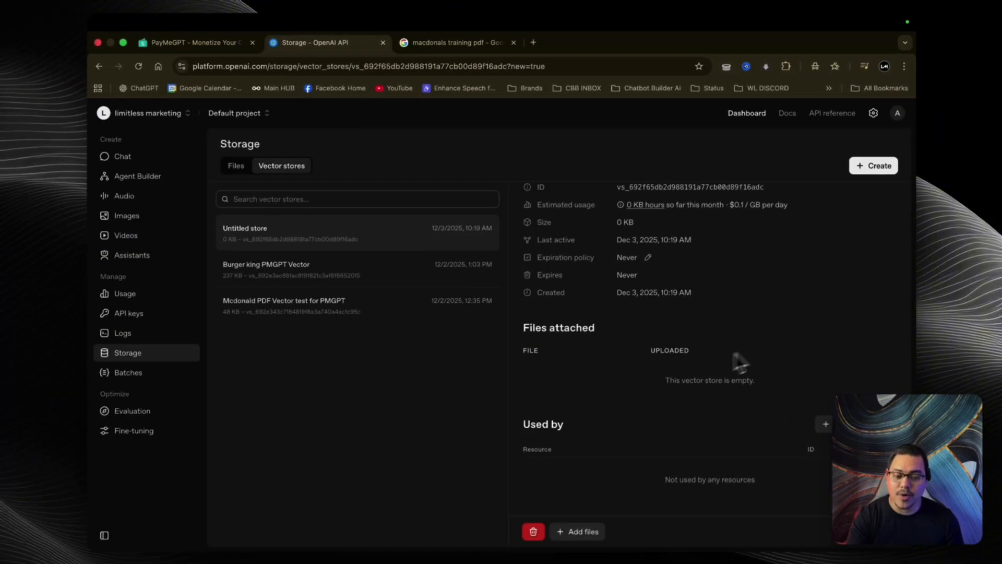
pyautogui.click(587, 532)
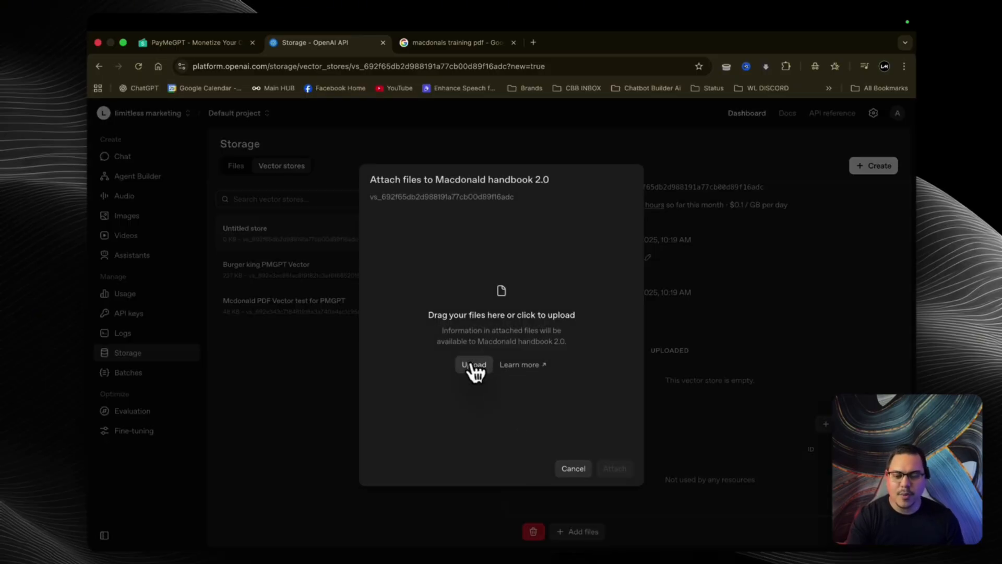
pyautogui.click(473, 366)
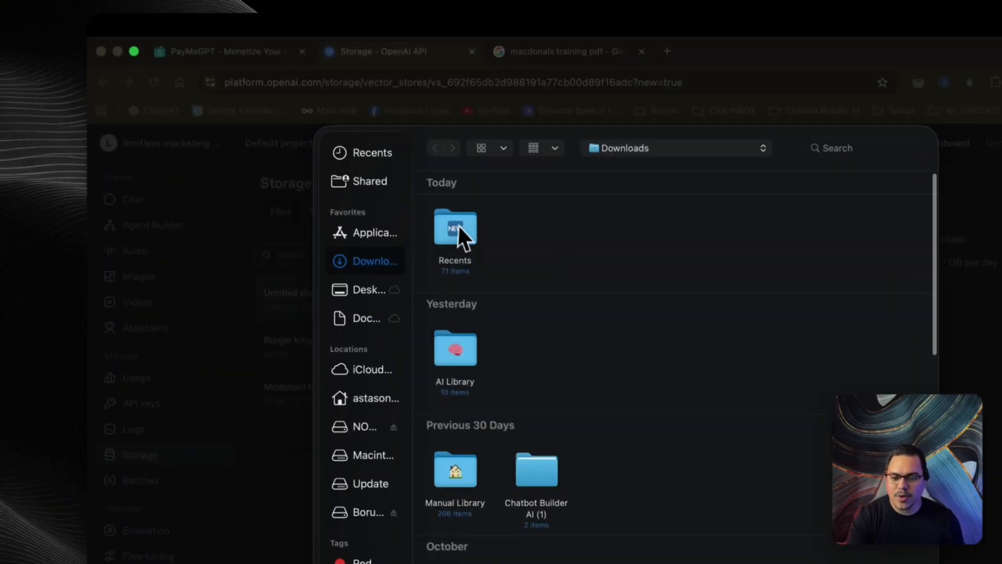
pyautogui.doubleClick(459, 228)
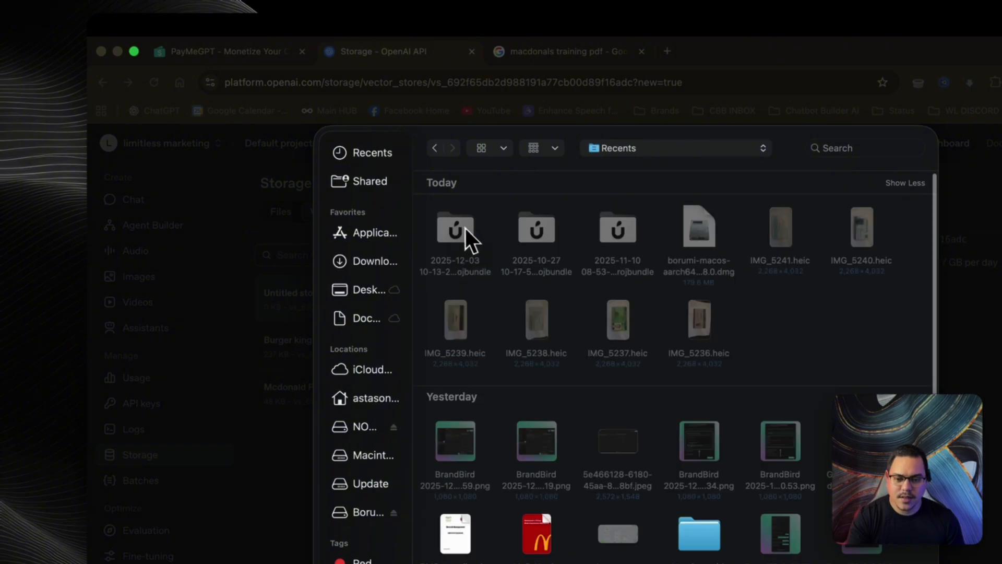
pyautogui.scroll(-5, 491, 418)
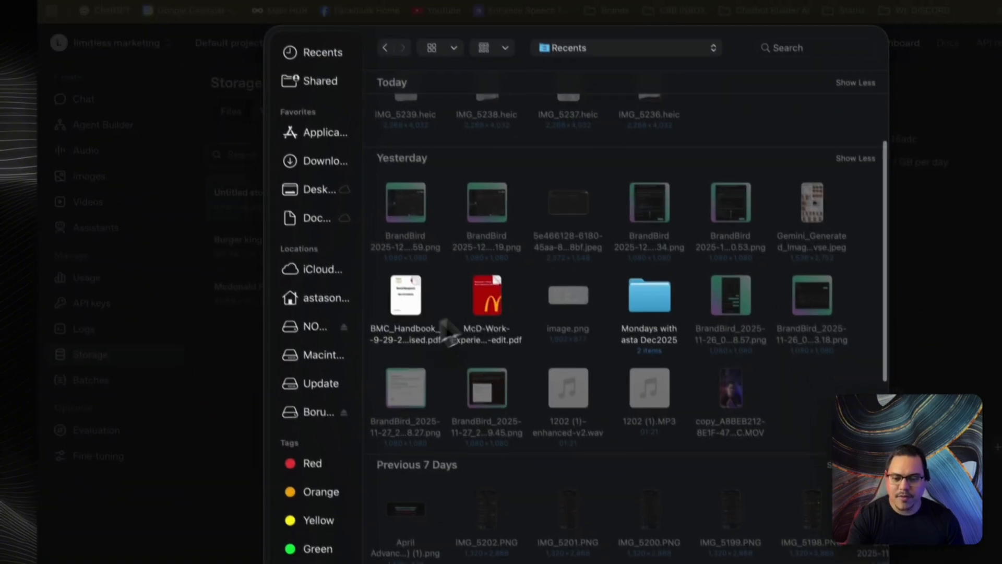
pyautogui.click(545, 386)
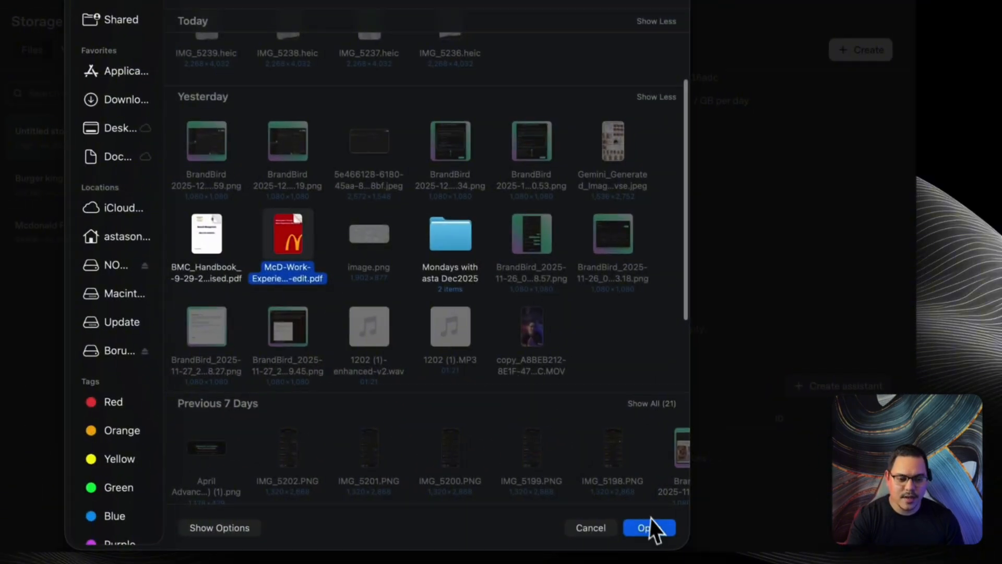
pyautogui.click(850, 563)
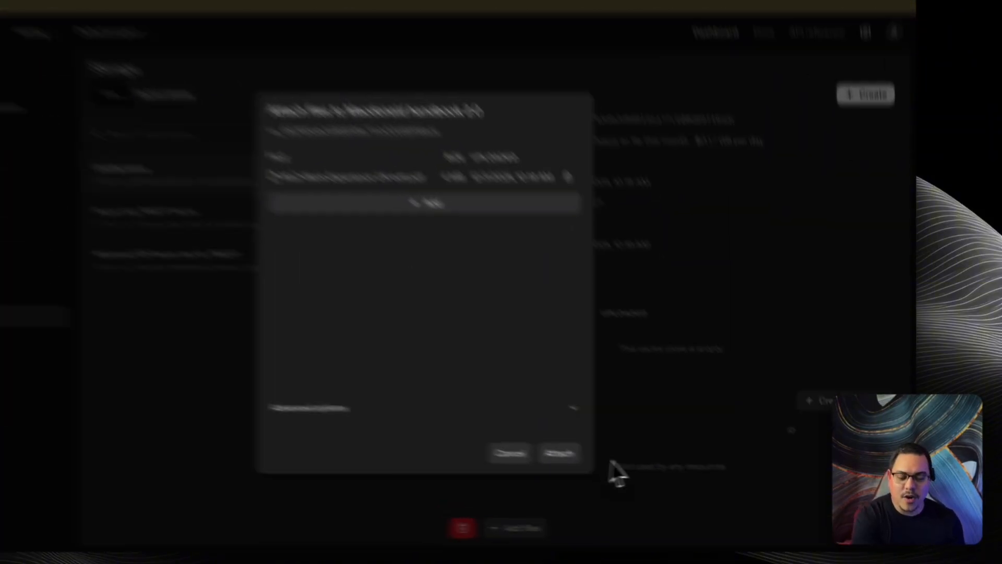
pyautogui.click(618, 469)
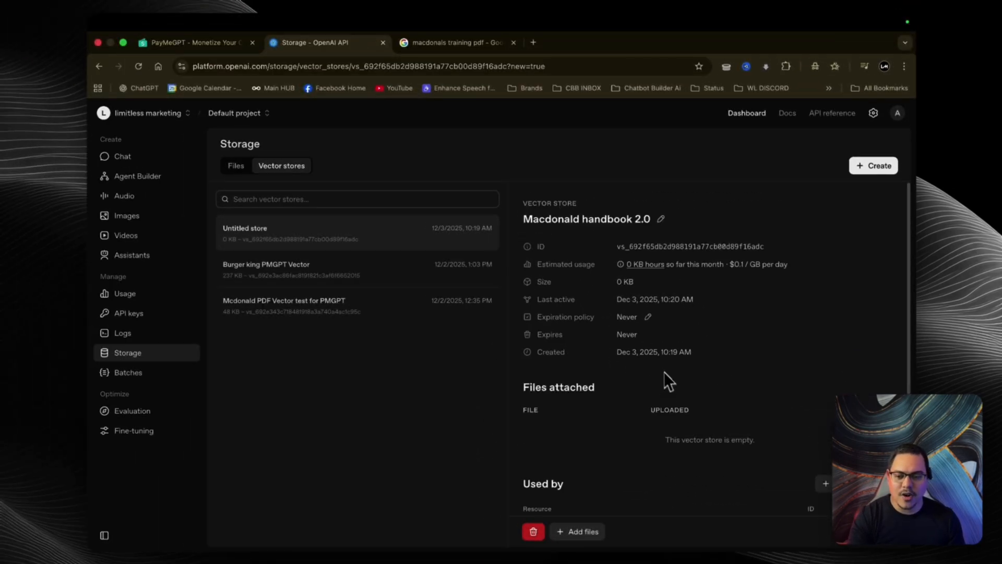
# Step: Reload the vector store page and check its list of attached files
pyautogui.scroll(-2, 665, 374)
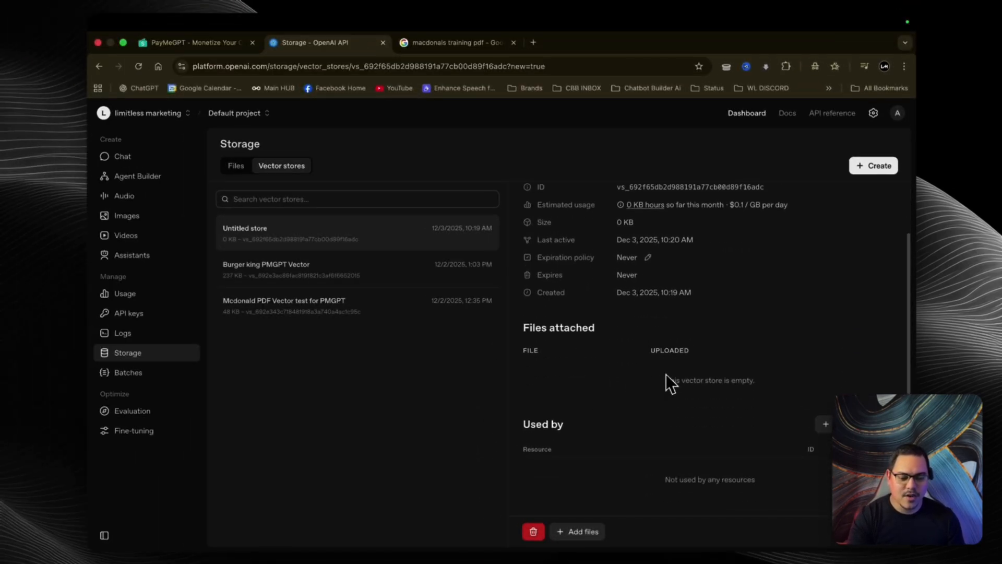
pyautogui.scroll(3, 621, 464)
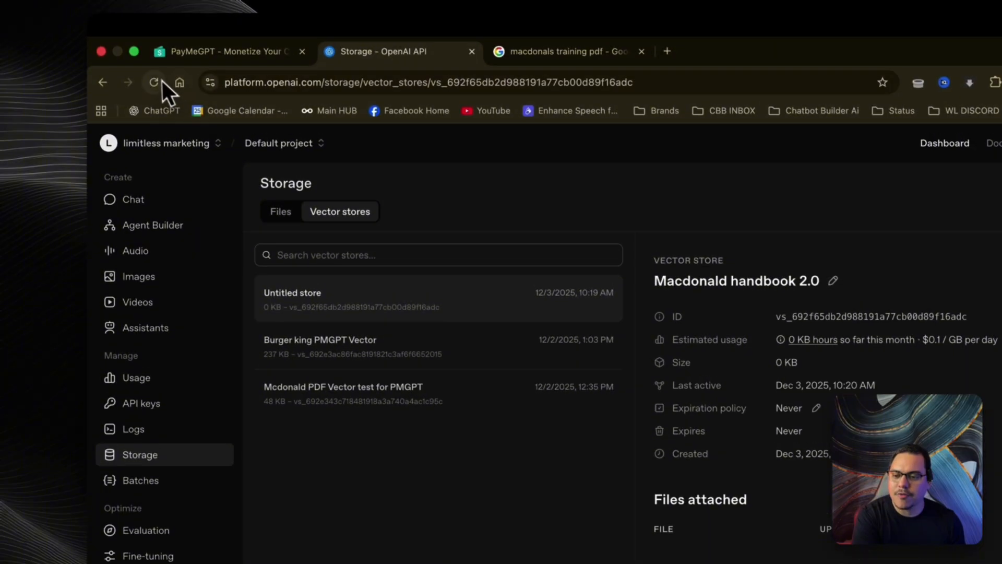
pyautogui.click(157, 82)
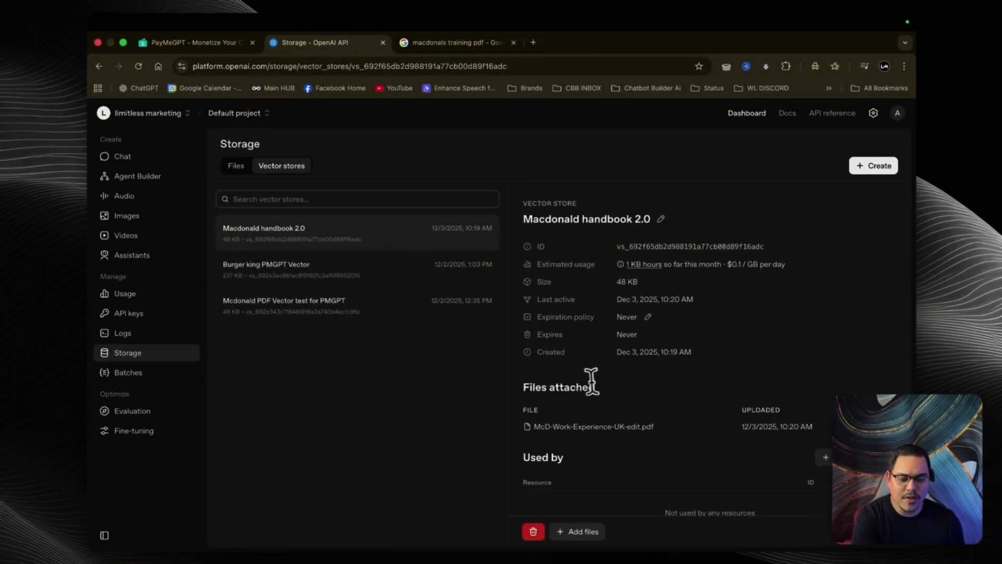
pyautogui.scroll(-1, 591, 381)
pyautogui.scroll(1, 642, 392)
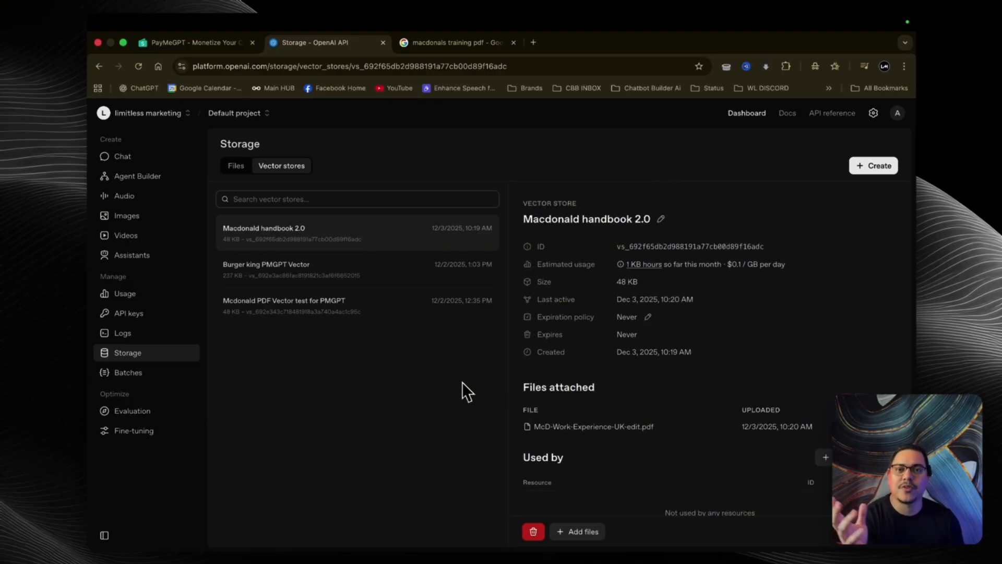
# Step: Switch to PayMeGPT and start a new AI agent named "Macdonald handbook 2.0"
pyautogui.hotkey('ctrl', 'shift', 'Tab')
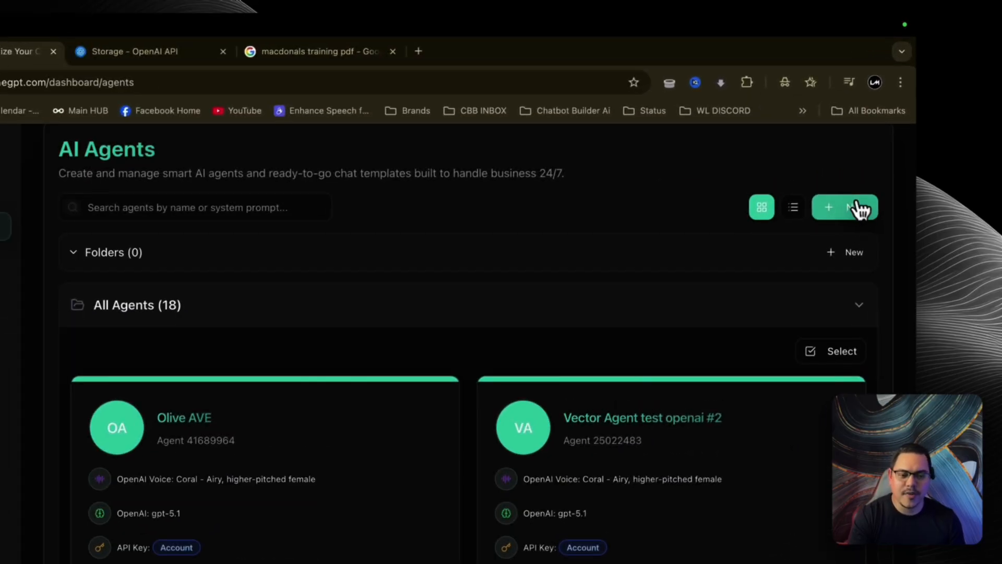
pyautogui.click(858, 209)
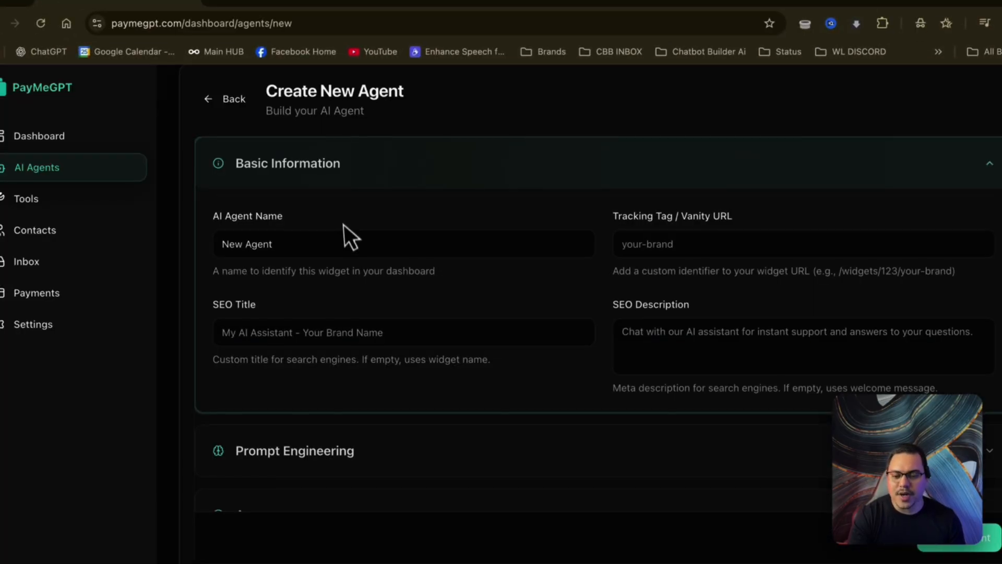
pyautogui.doubleClick(341, 245)
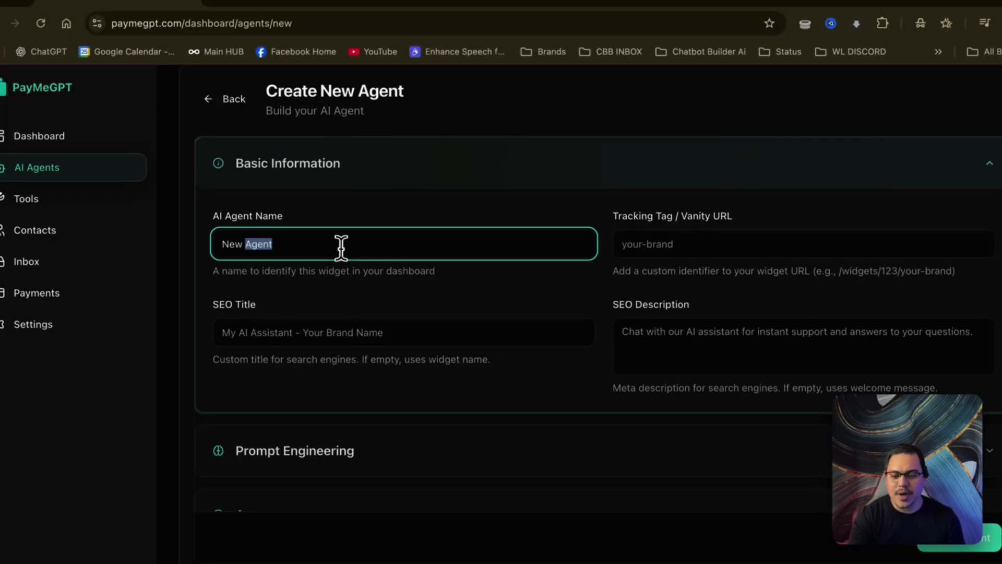
pyautogui.tripleClick(341, 245)
pyautogui.press('BackSpace')
pyautogui.write('ma')
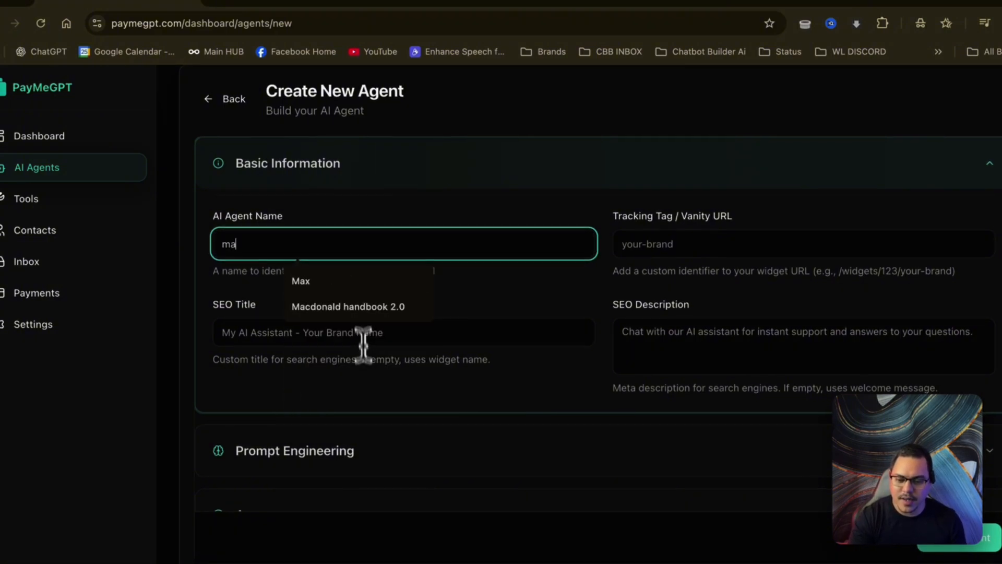
pyautogui.click(365, 308)
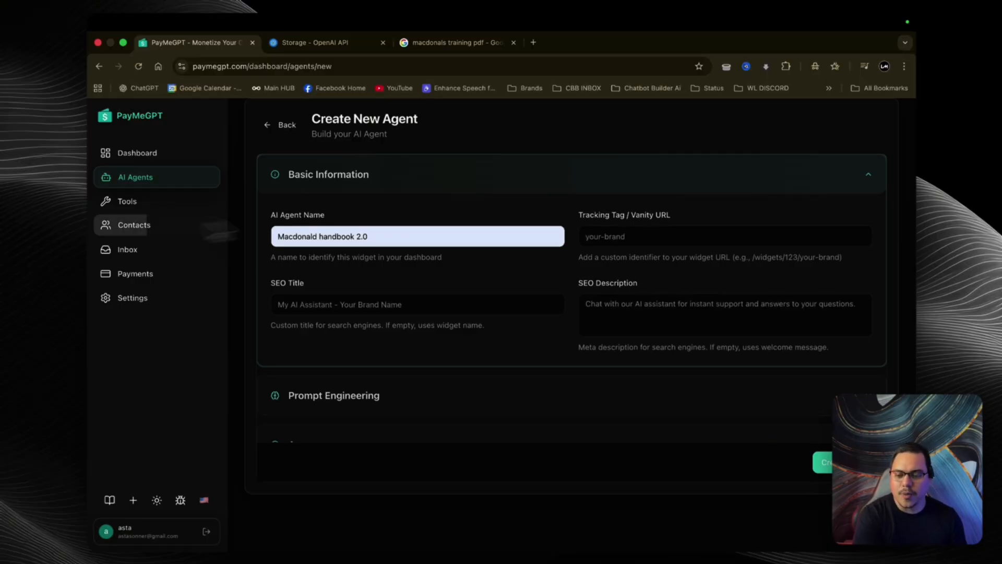
# Step: In the agent's AI settings, choose GPT-5.1 - Adaptive reasoning for coding & agentic tasks as the AI model
pyautogui.scroll(-1, 462, 227)
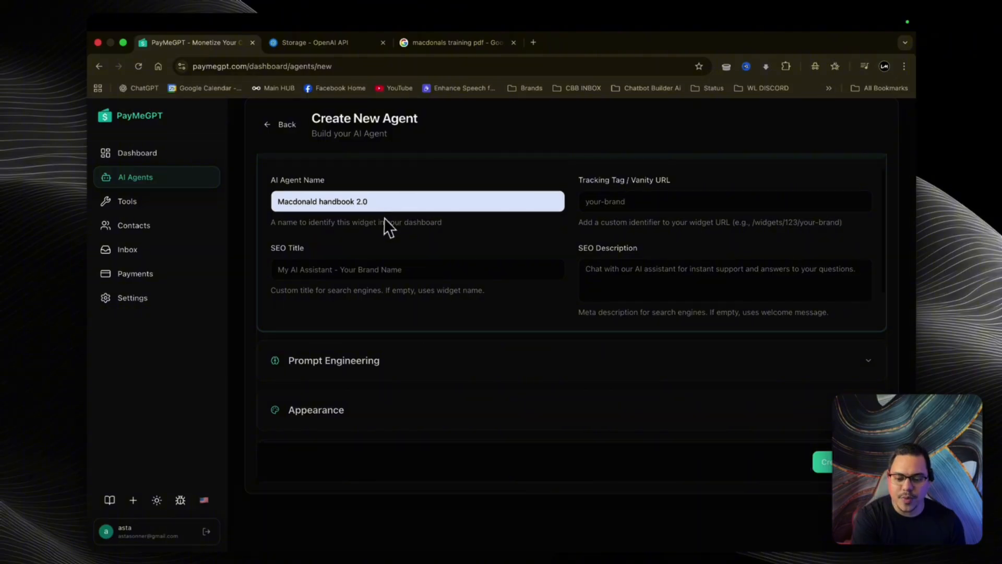
pyautogui.scroll(-5, 384, 217)
pyautogui.scroll(-1, 384, 218)
pyautogui.click(317, 254)
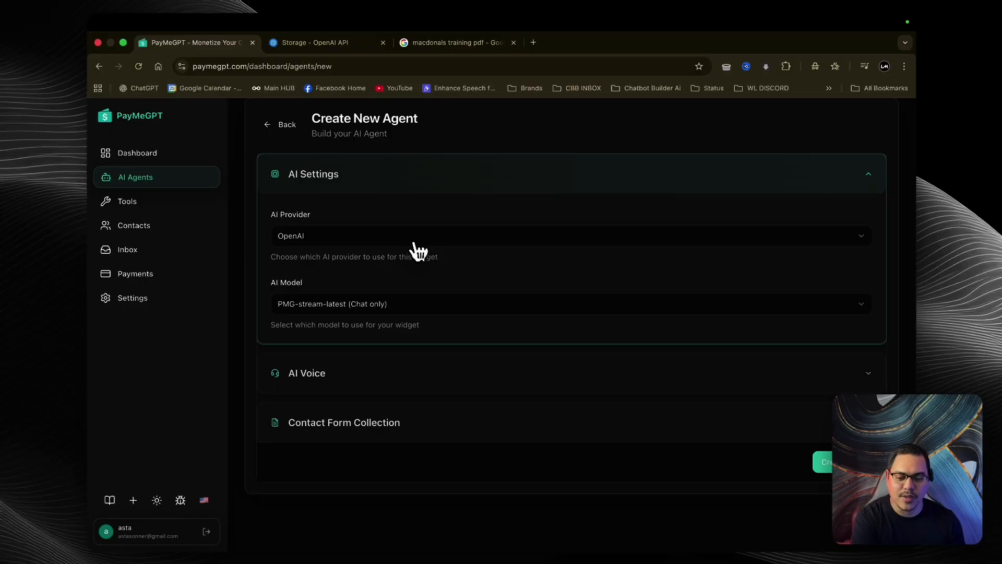
pyautogui.click(403, 304)
pyautogui.scroll(-1, 423, 404)
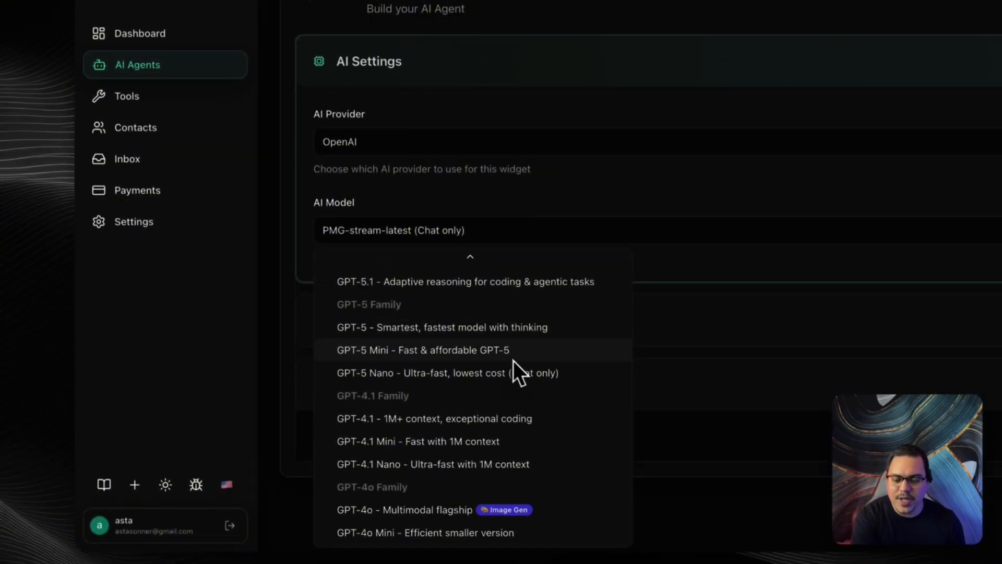
pyautogui.scroll(1, 494, 496)
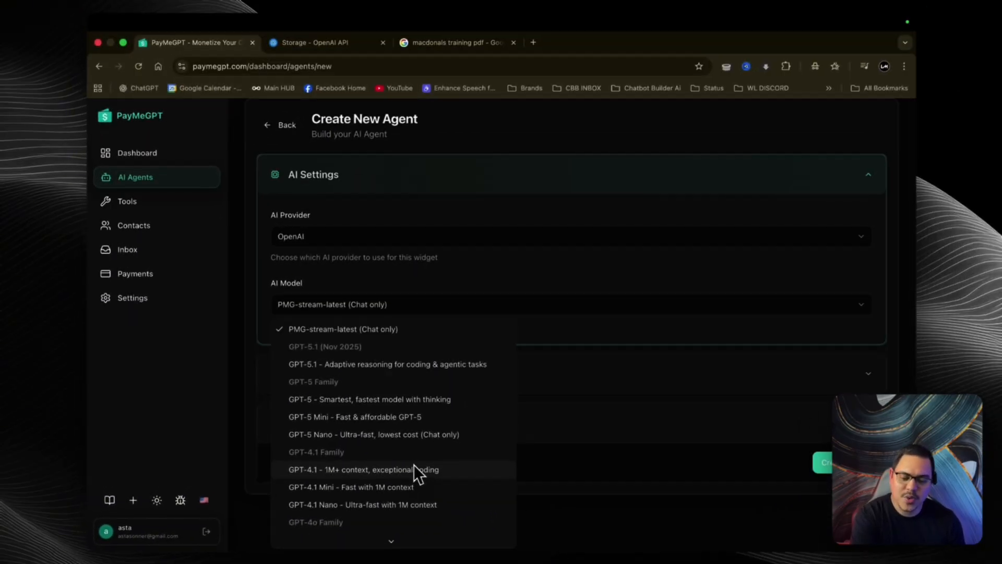
pyautogui.scroll(-2, 414, 465)
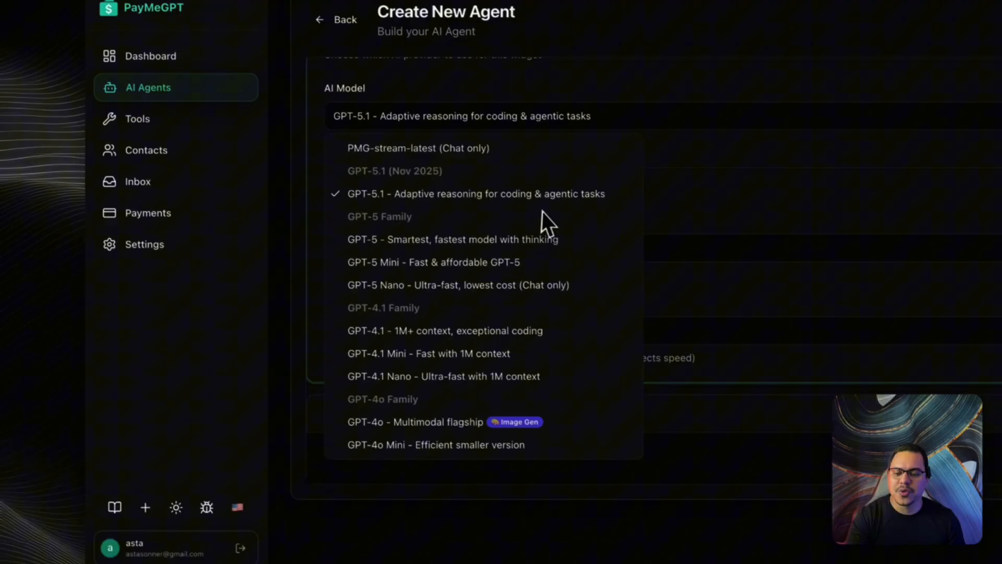
pyautogui.click(553, 193)
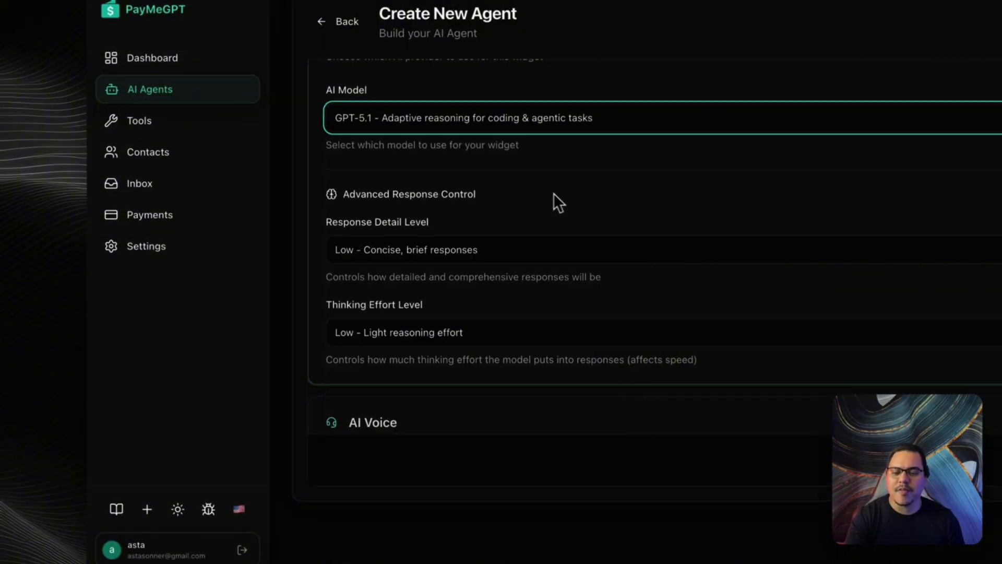
# Step: Select Low - Concise, brief responses as the response detail level and None - No reasoning (fastest) as the thinking effort level
pyautogui.scroll(-2, 558, 201)
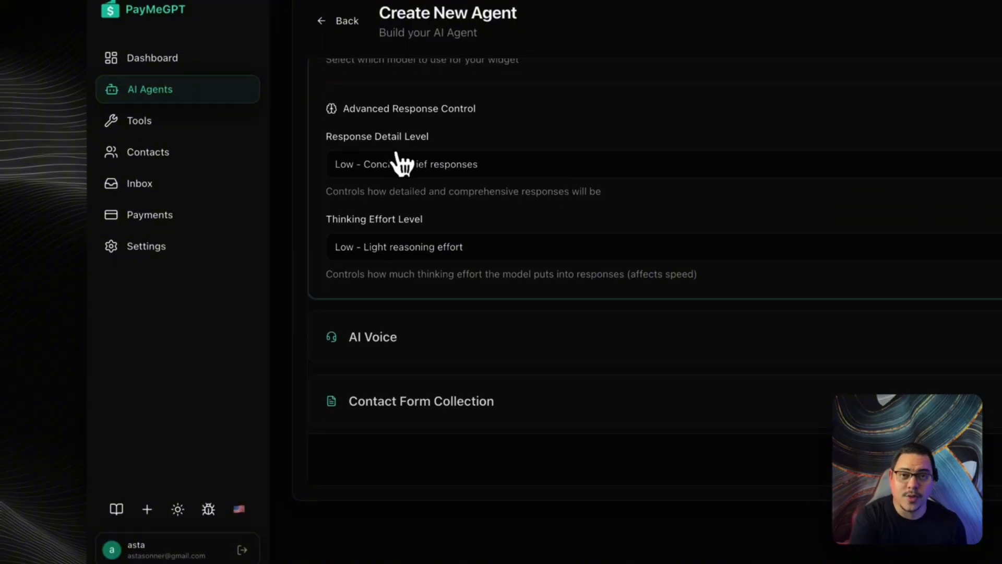
pyautogui.click(360, 164)
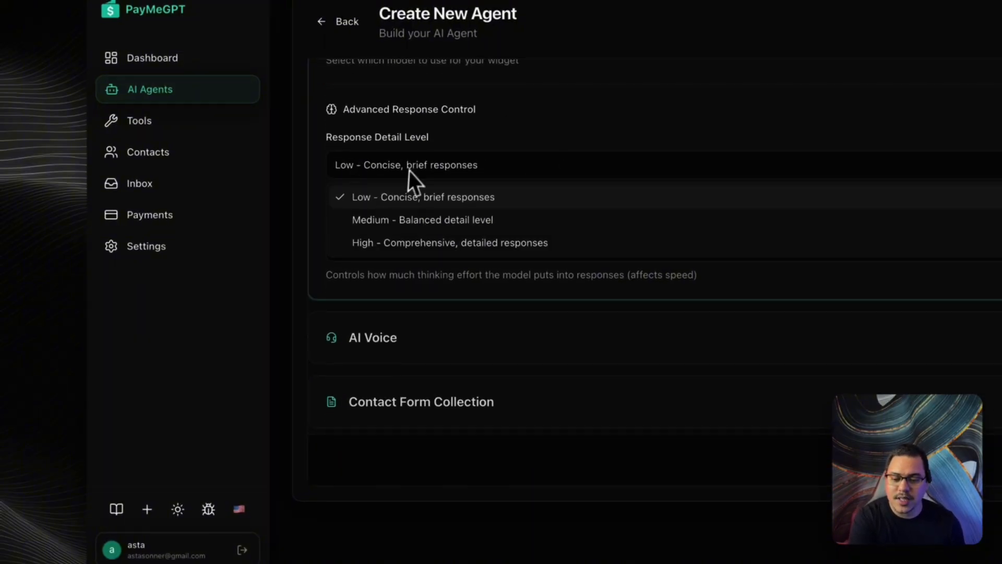
pyautogui.click(409, 198)
pyautogui.click(441, 249)
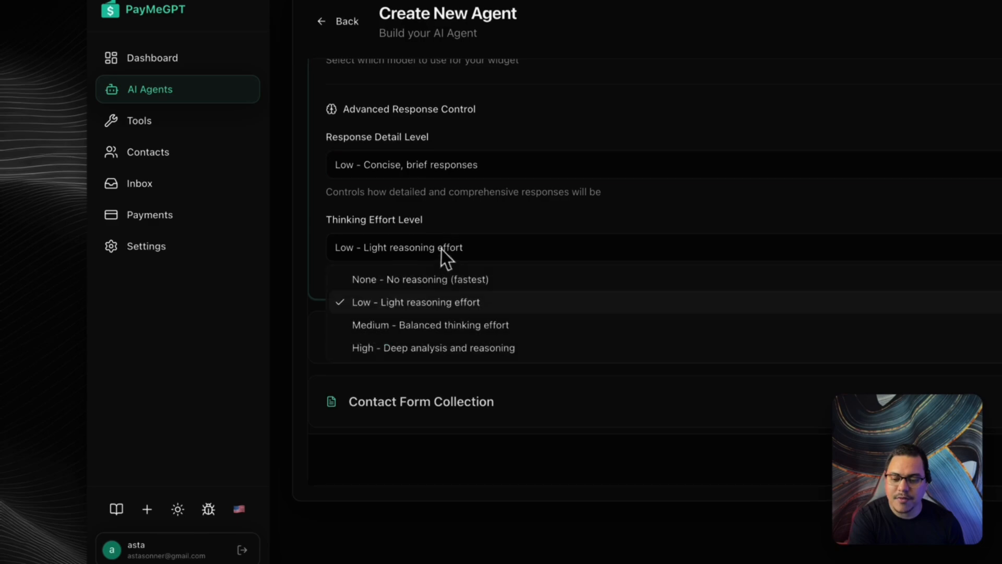
pyautogui.click(430, 280)
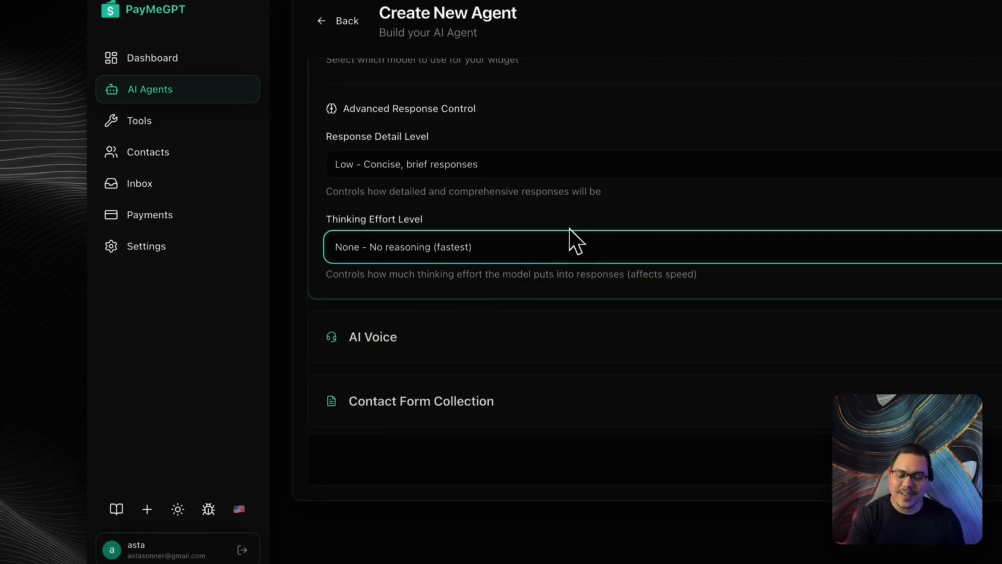
# Step: In the agent's prompt engineering knowledge base, connect the external vector store "Macdonald handbook 2.0"
pyautogui.scroll(10, 577, 225)
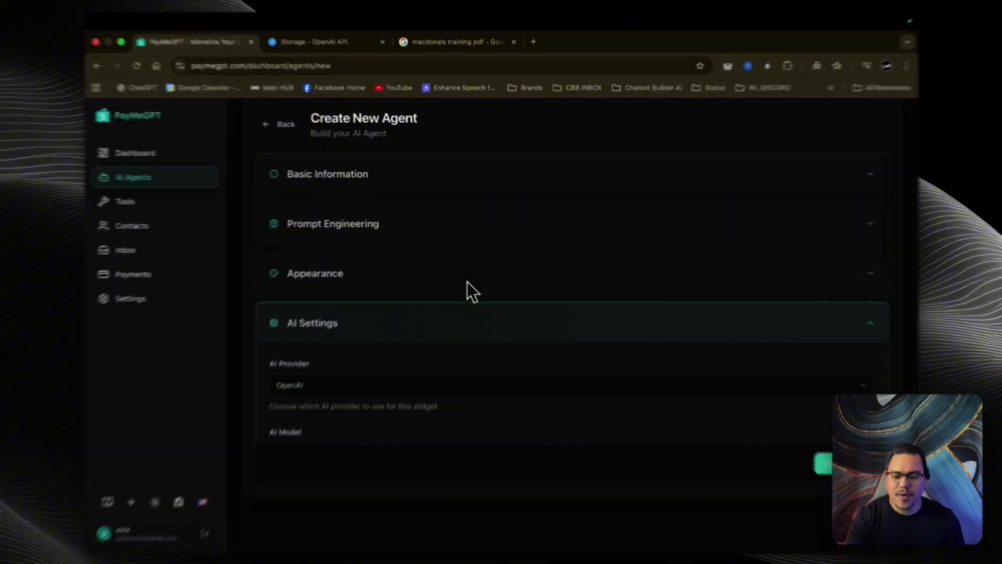
pyautogui.click(433, 236)
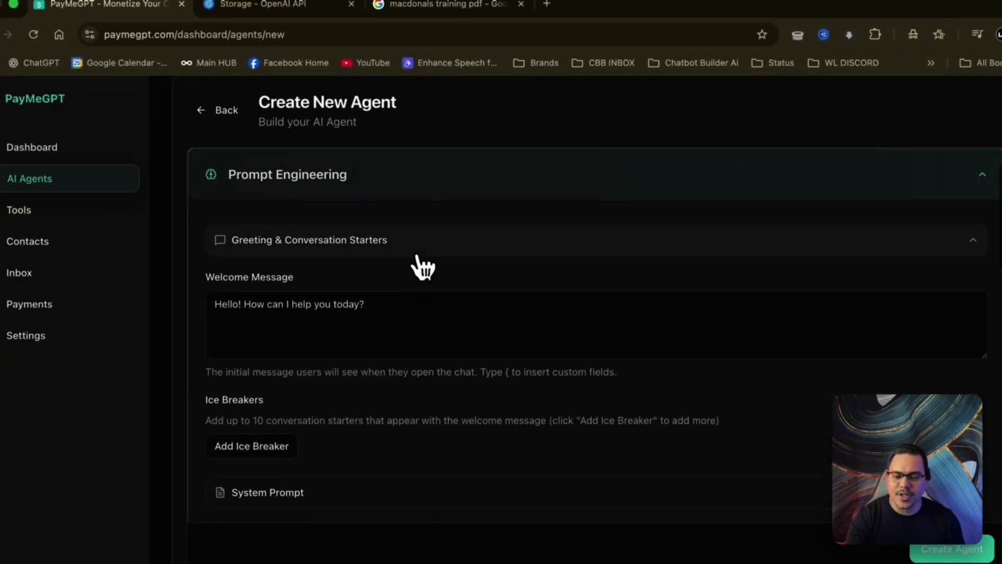
pyautogui.scroll(-5, 417, 266)
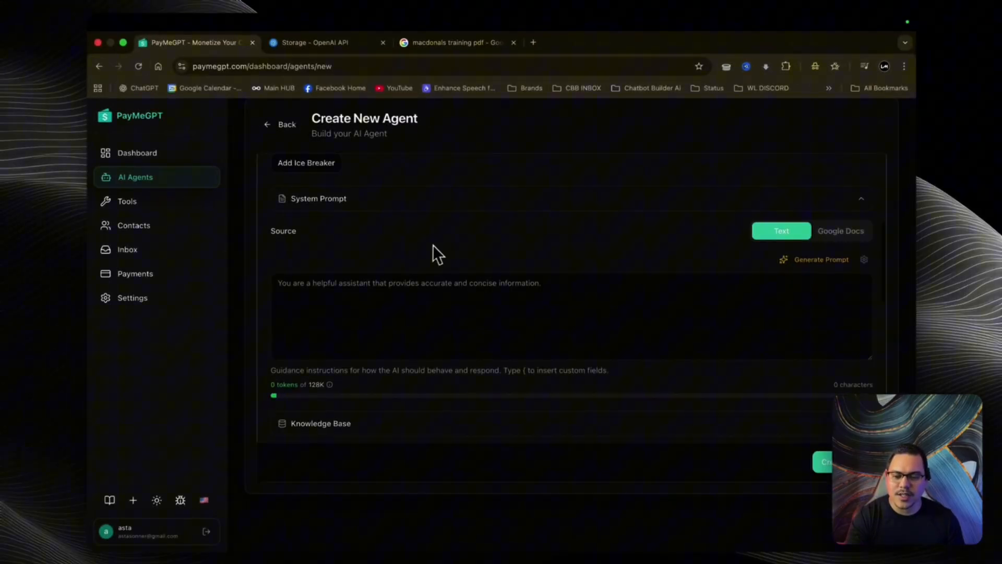
pyautogui.scroll(-1, 437, 254)
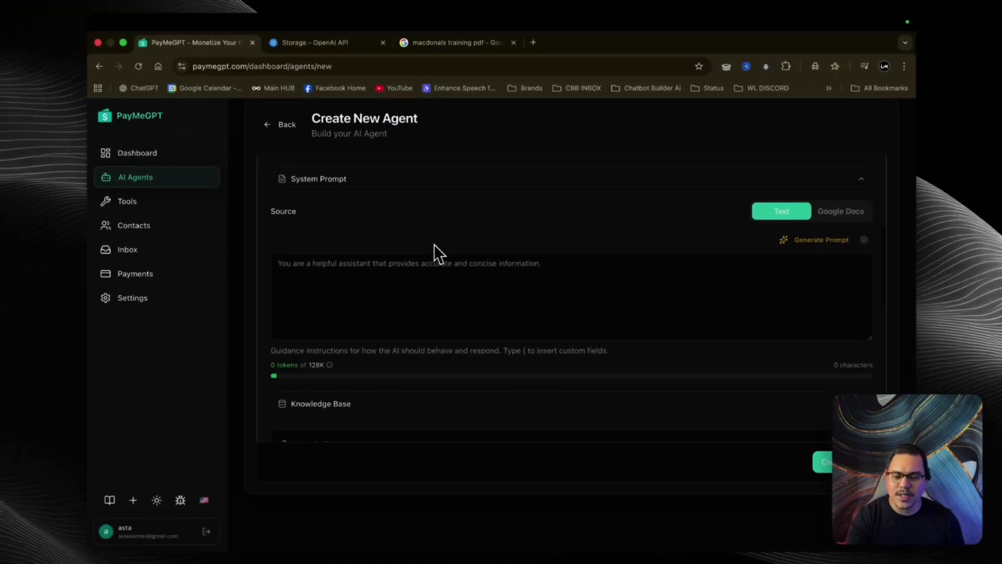
pyautogui.scroll(1, 448, 223)
pyautogui.scroll(-2, 443, 272)
pyautogui.scroll(-3, 437, 262)
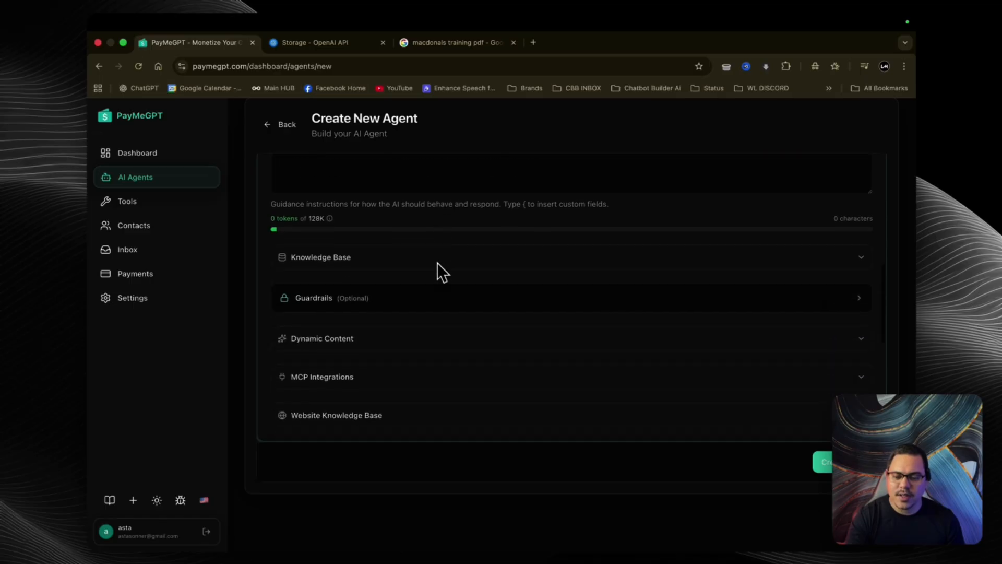
pyautogui.click(346, 266)
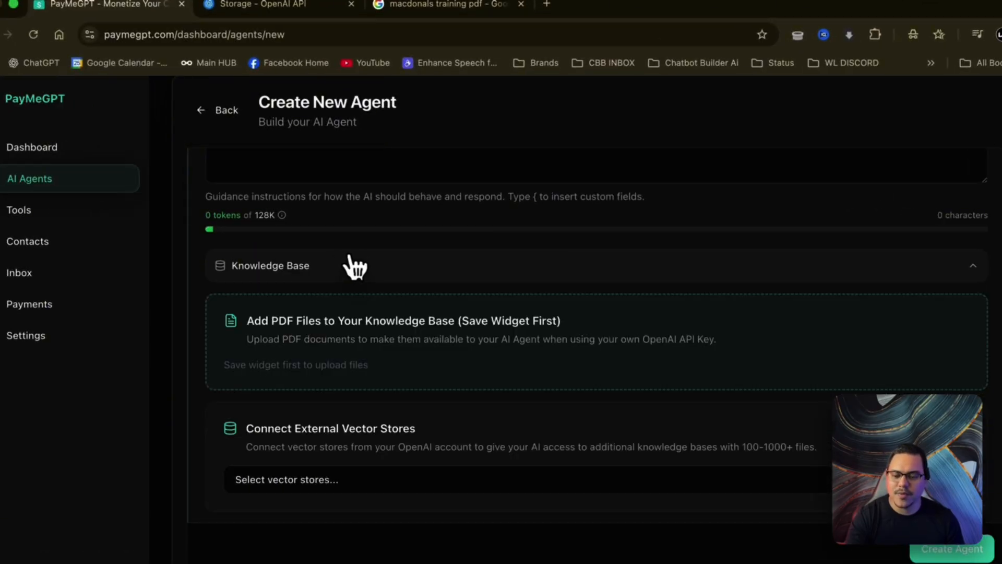
pyautogui.scroll(-5, 352, 263)
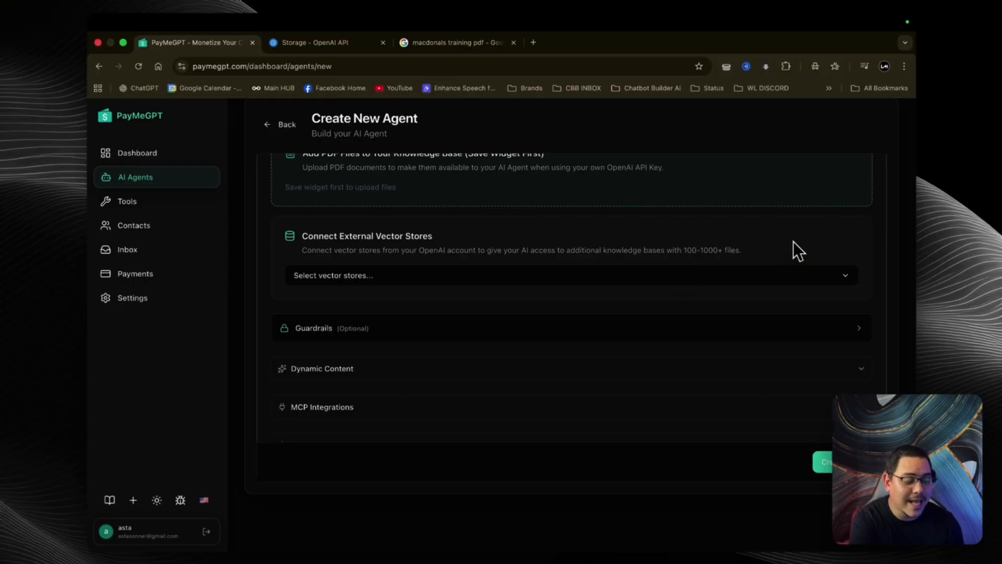
pyautogui.click(514, 266)
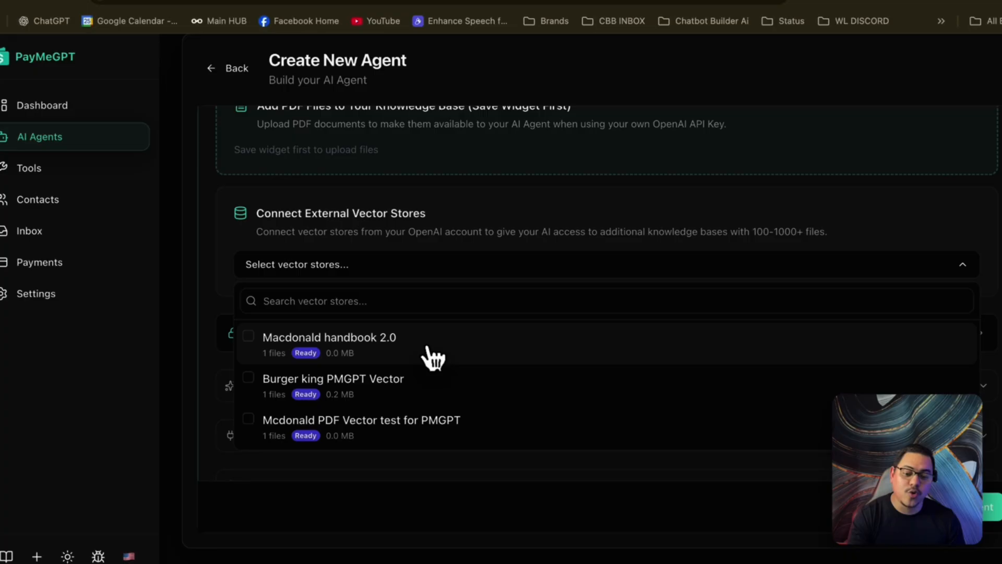
pyautogui.click(432, 355)
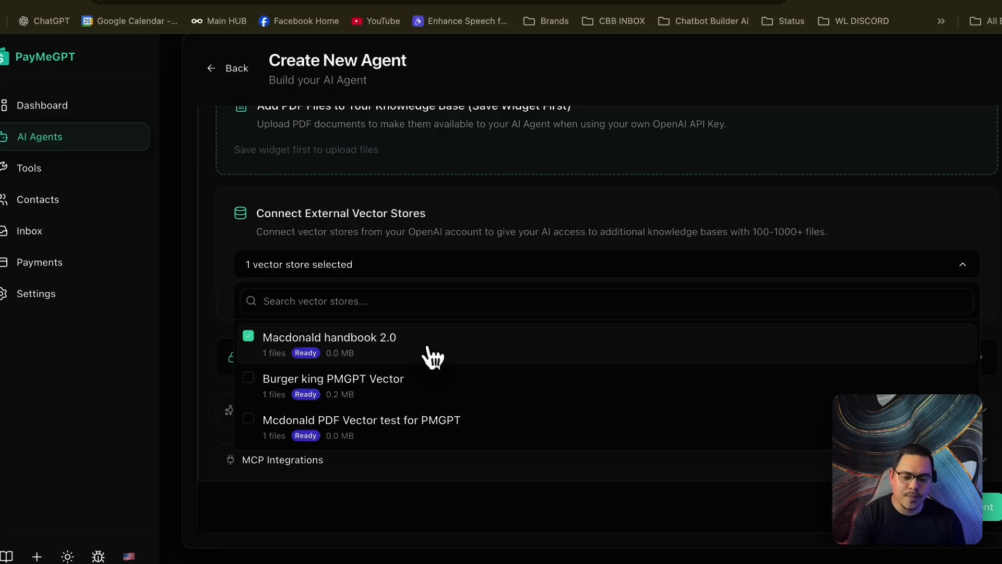
pyautogui.click(703, 213)
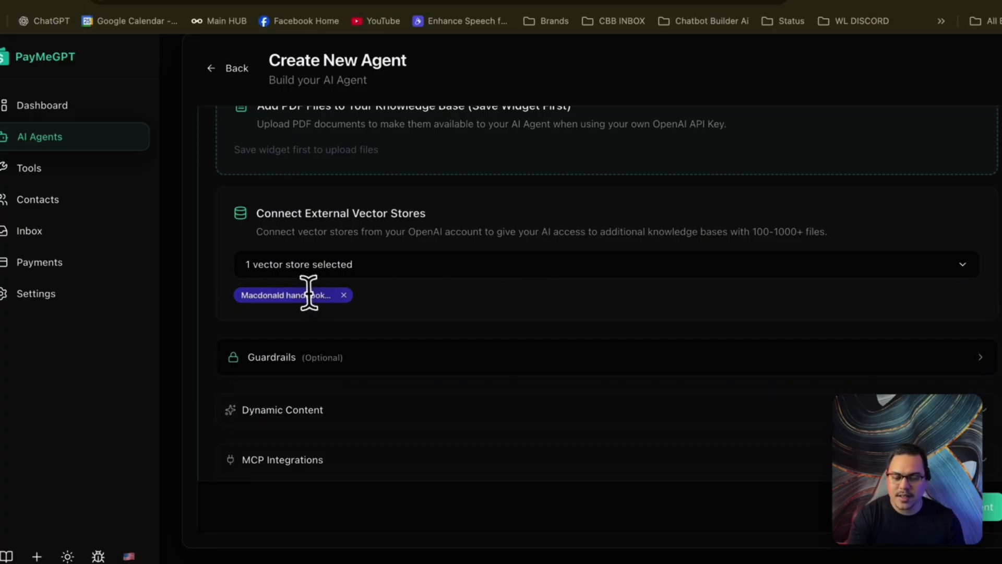
# Step: Set the system prompt to "You are a assistant for the Macdonald's handbook answer the users questions based on the vector and File attached." and create the agent
pyautogui.scroll(6, 436, 302)
pyautogui.scroll(1, 428, 300)
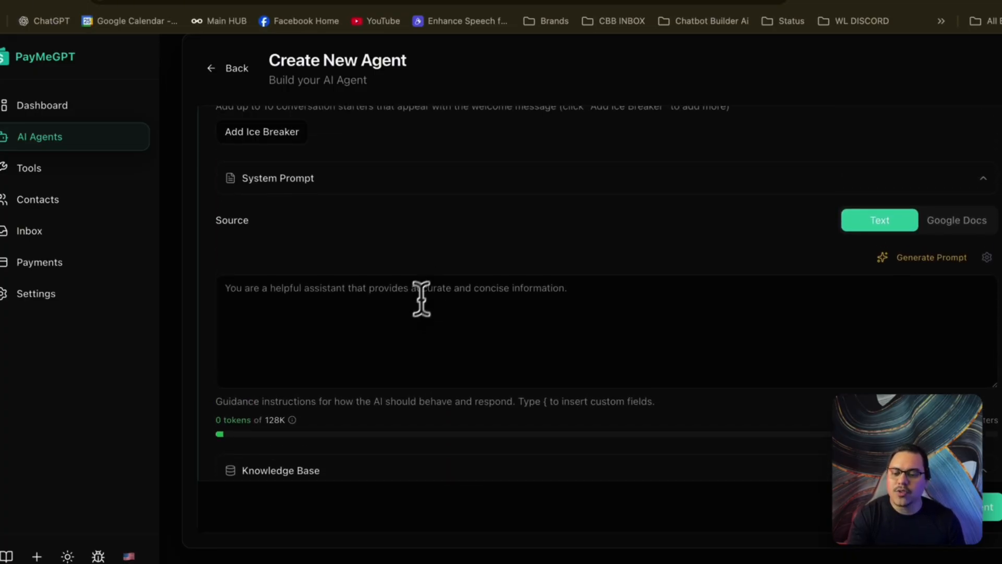
pyautogui.click(416, 307)
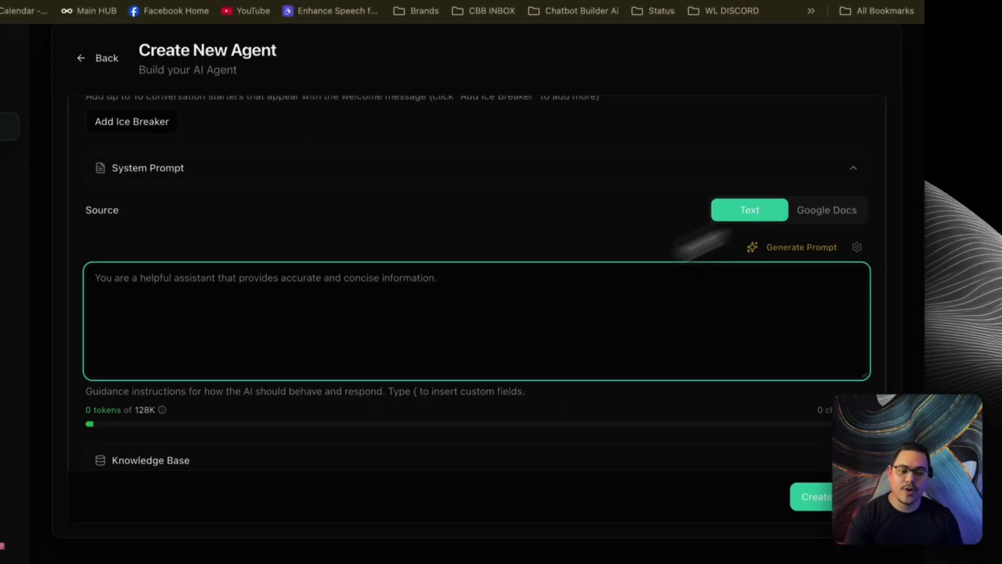
pyautogui.scroll(-1, 687, 199)
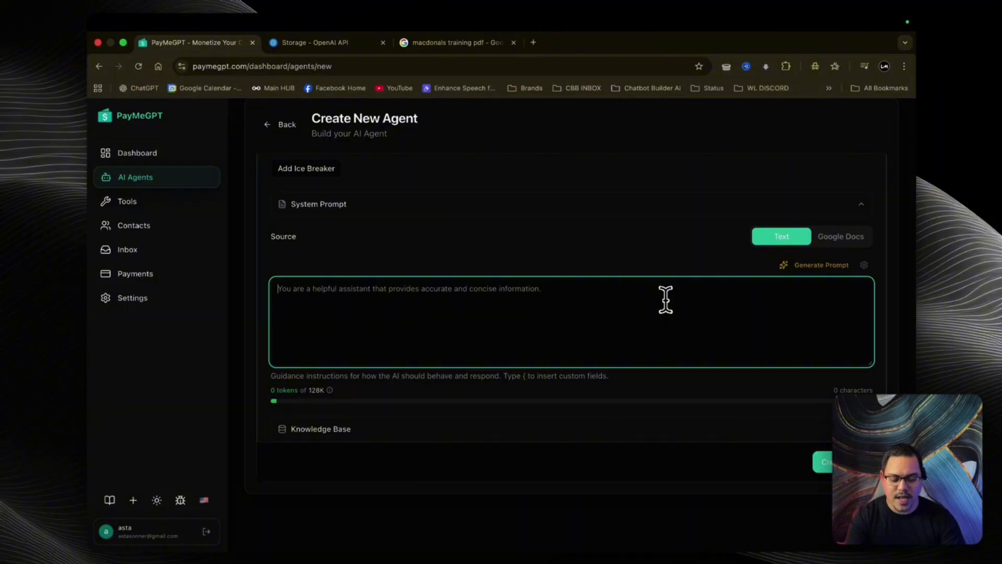
pyautogui.write('You')
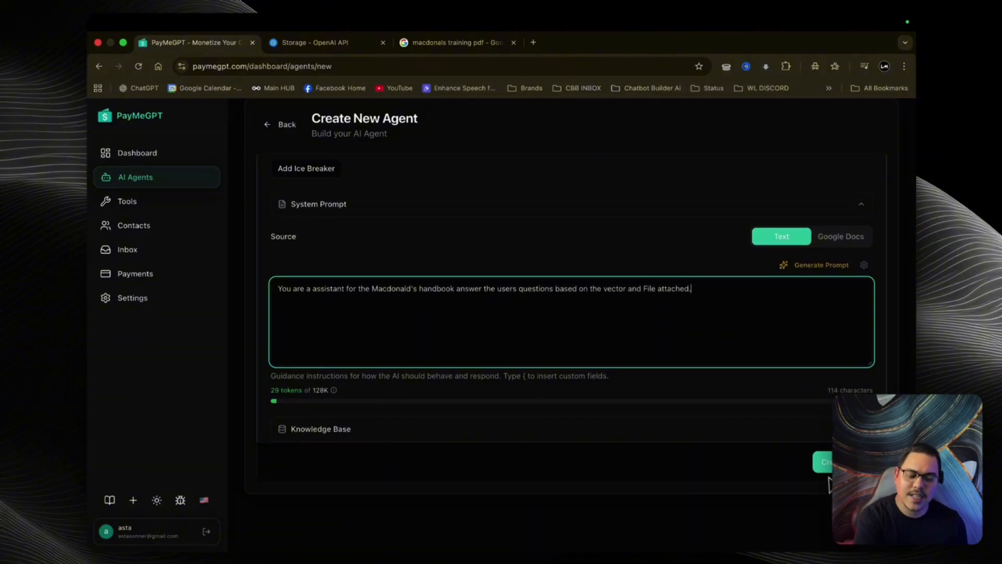
pyautogui.click(835, 463)
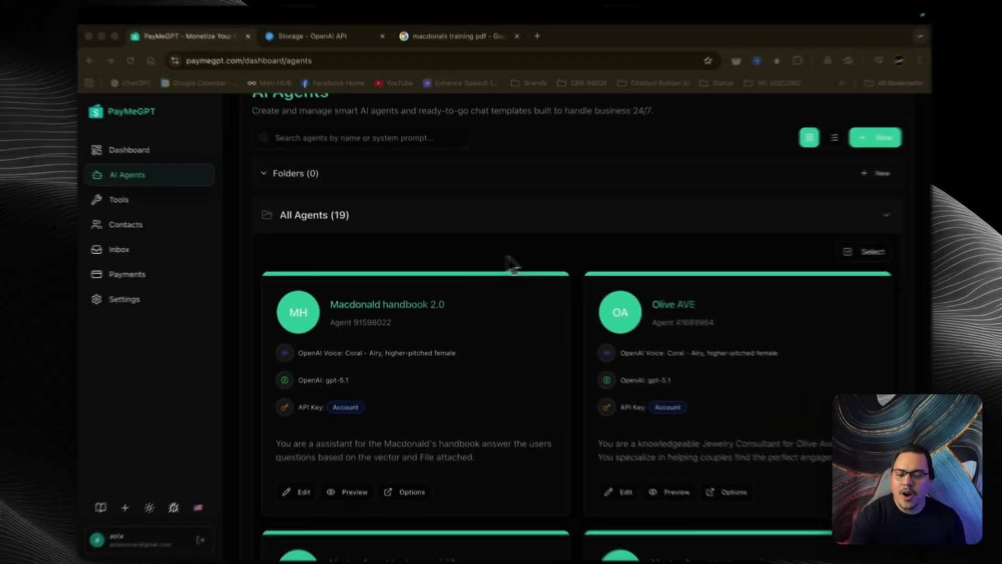
# Step: Switch to the McDonald's workbook PDF in Preview, check its contents page, and return to the PayMeGPT agent list
pyautogui.scroll(-1, 527, 261)
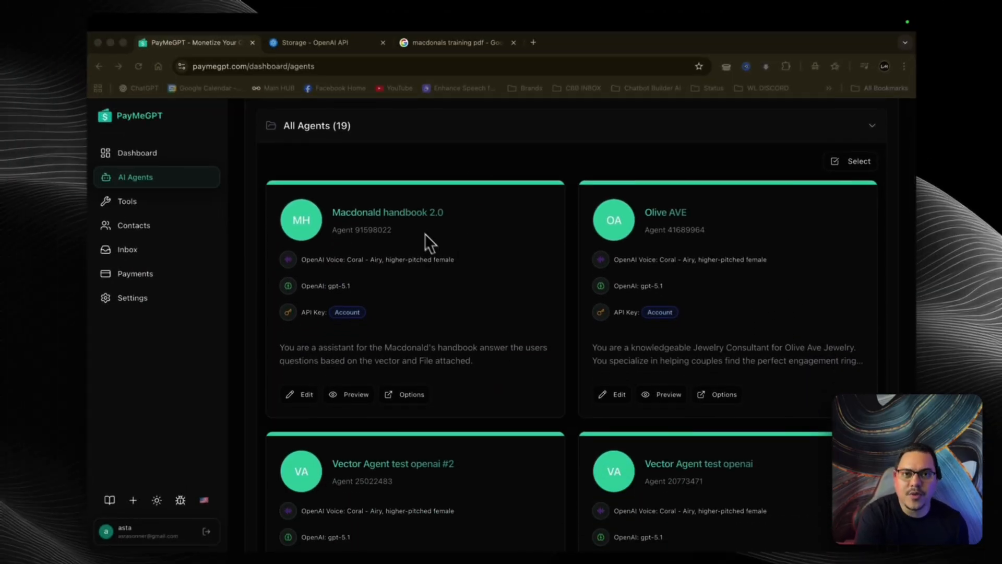
pyautogui.hotkey('ctrl', 'Left')
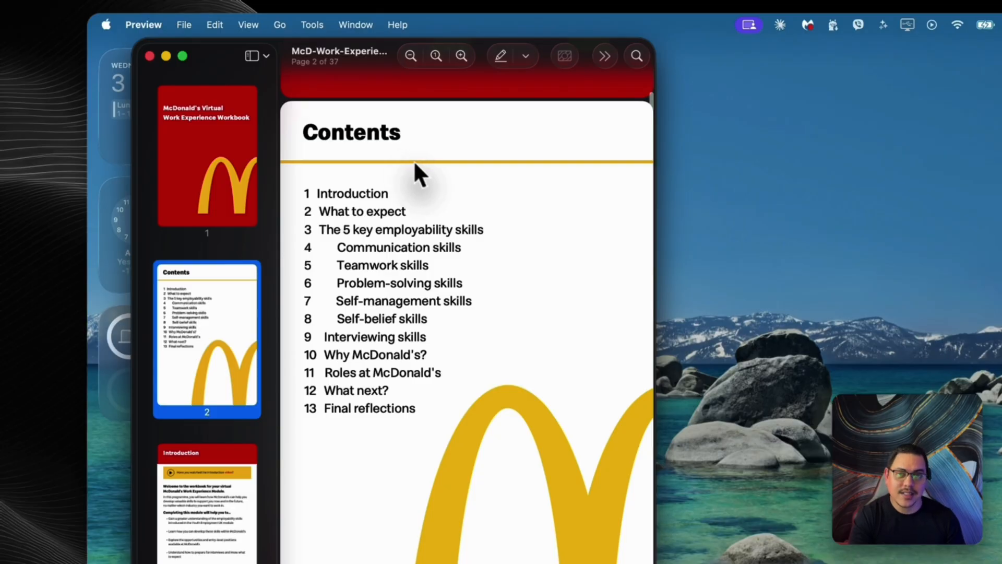
pyautogui.hotkey('ctrl', 'Right')
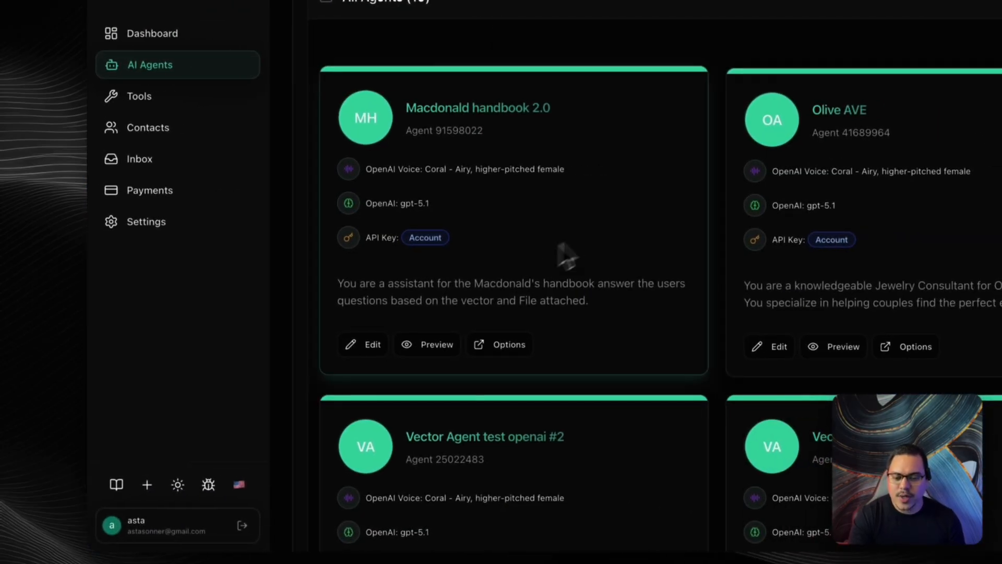
# Step: Open the preview chat of the "Macdonald handbook 2.0" agent and ask it "who are you"
pyautogui.click(455, 352)
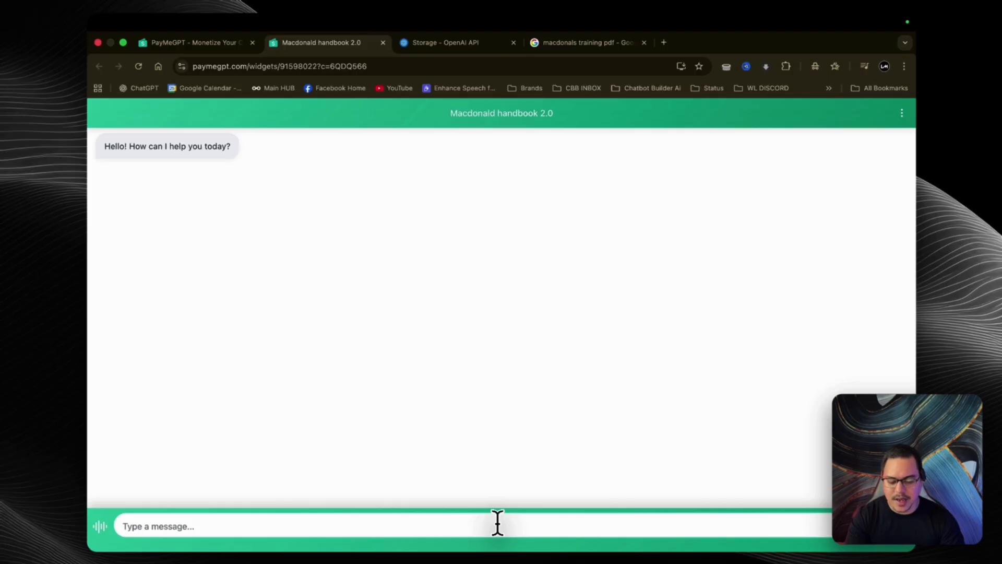
pyautogui.write('who are you')
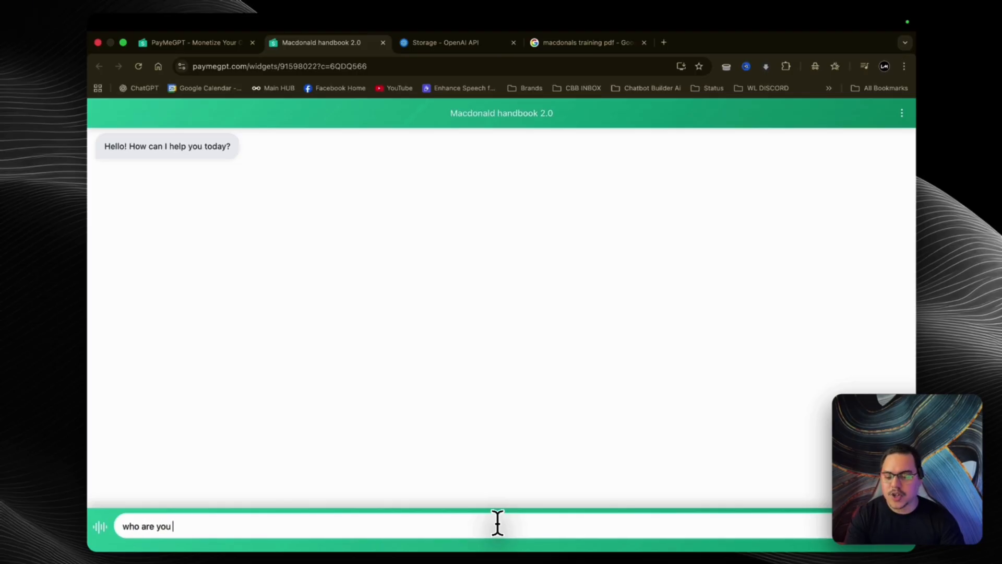
pyautogui.press('Return')
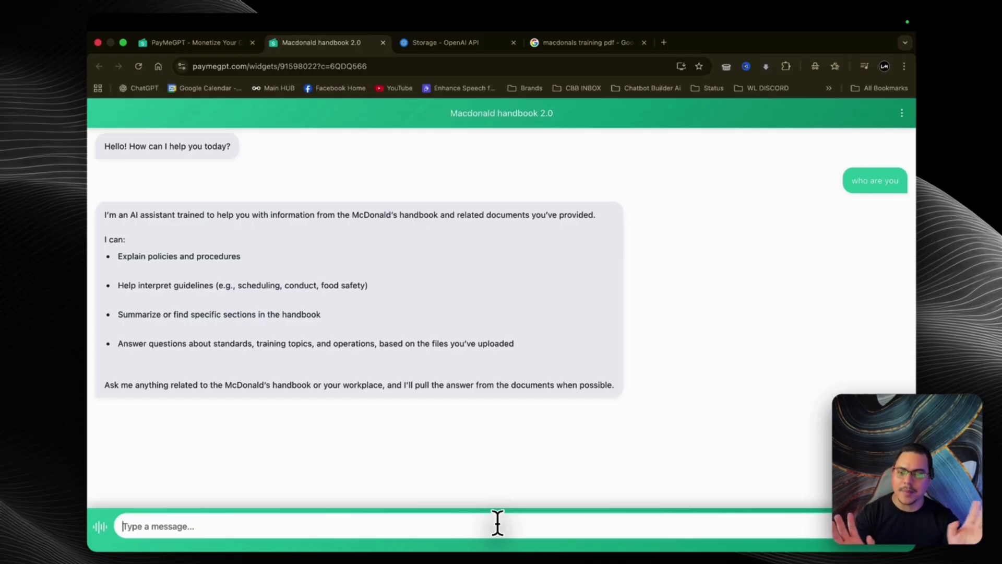
# Step: Ask the agent "what is #9 under content ?" and compare its answer with the contents page of the PDF in Preview
pyautogui.write('what is')
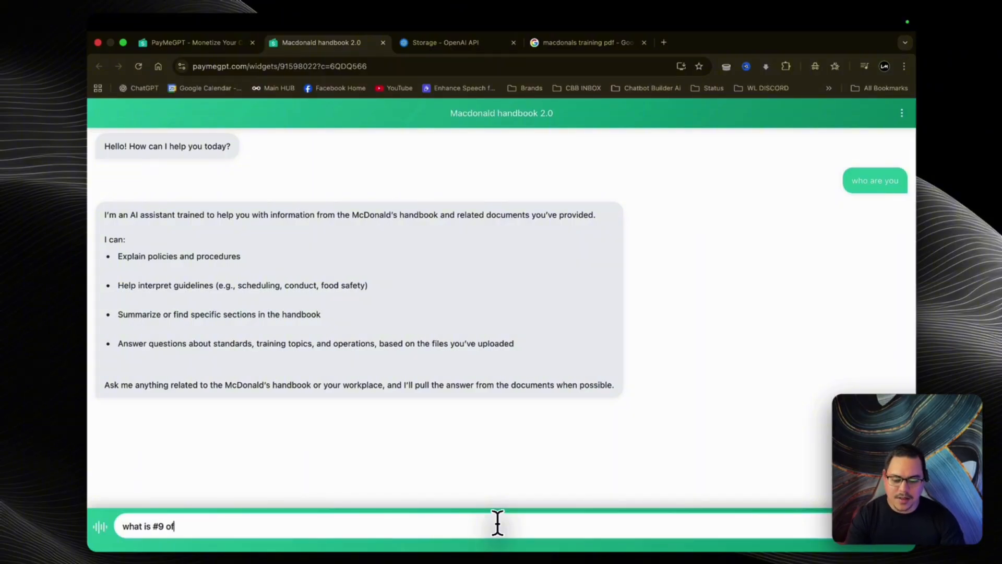
pyautogui.write(' #9 under content ?')
pyautogui.press('Return')
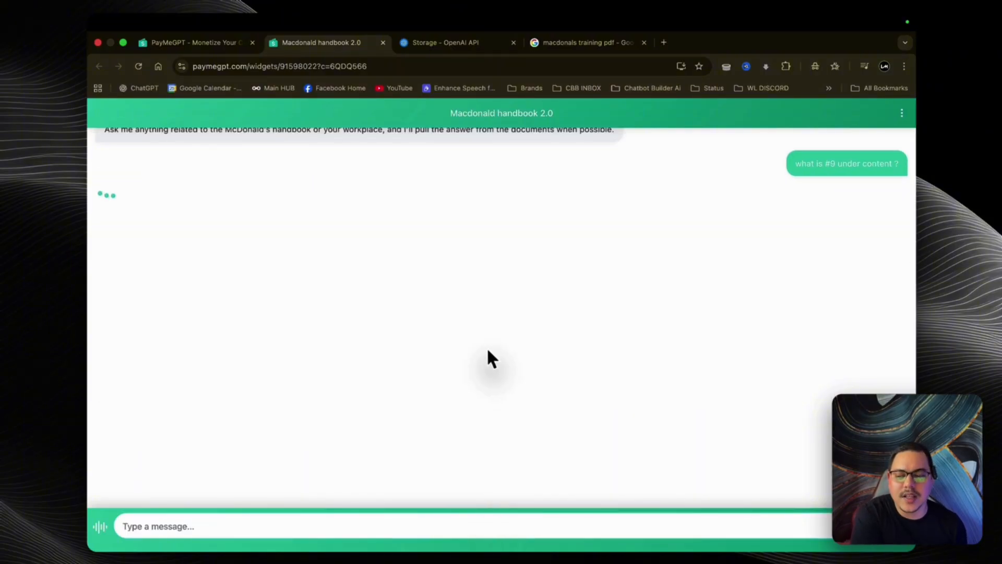
pyautogui.hotkey('ctrl', 'Left')
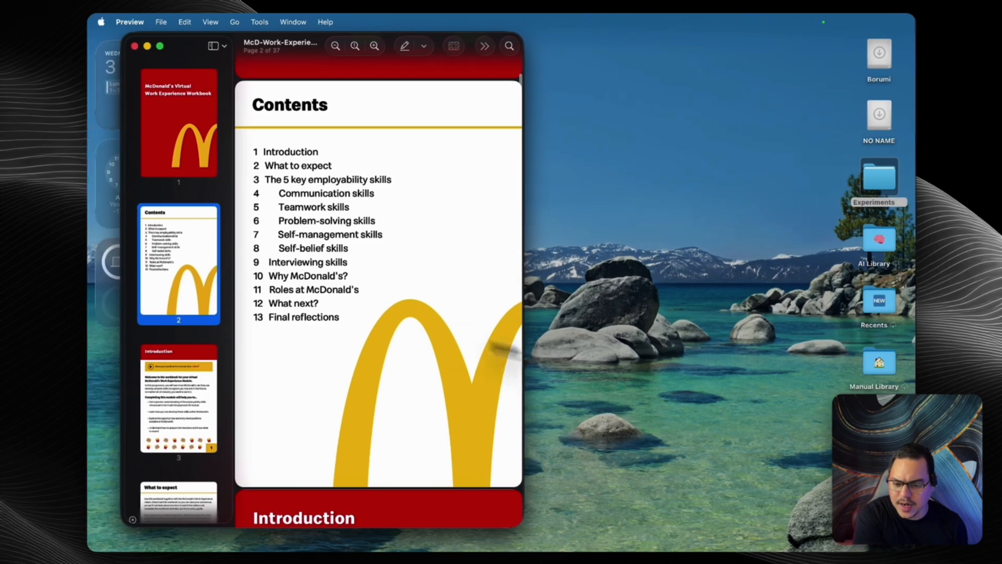
pyautogui.hotkey('ctrl', 'Right')
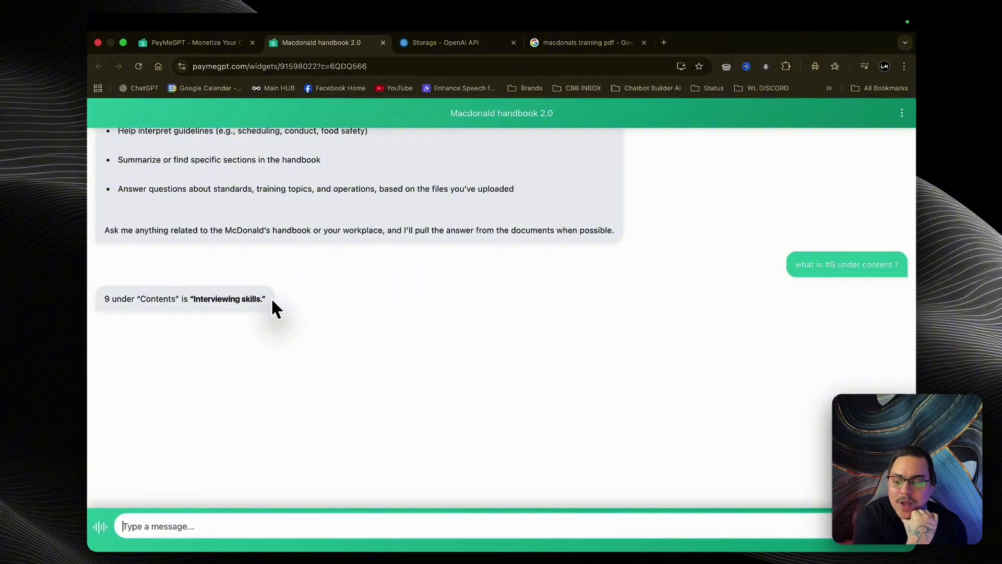
pyautogui.hotkey('ctrl', 'Left')
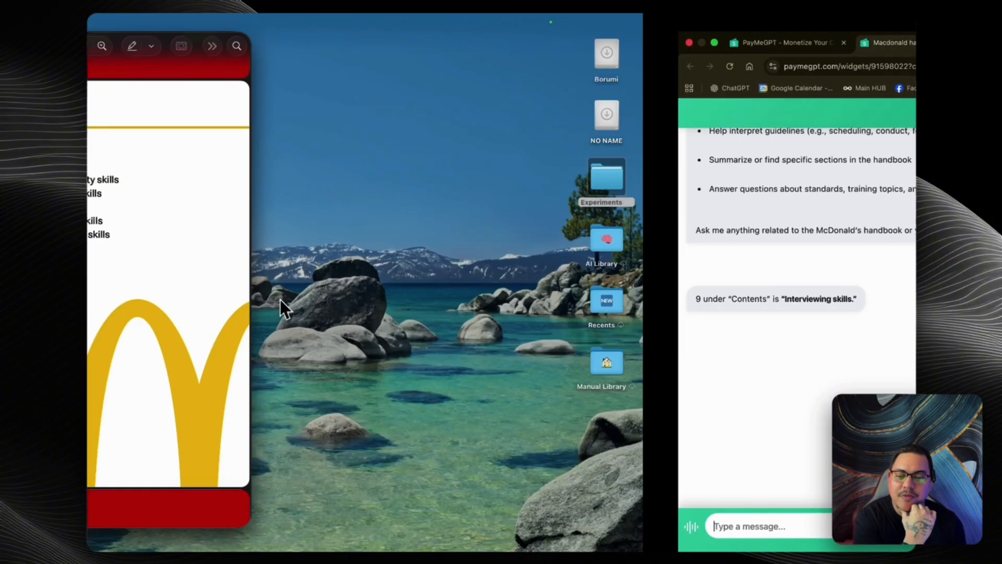
pyautogui.hotkey('ctrl', 'Right')
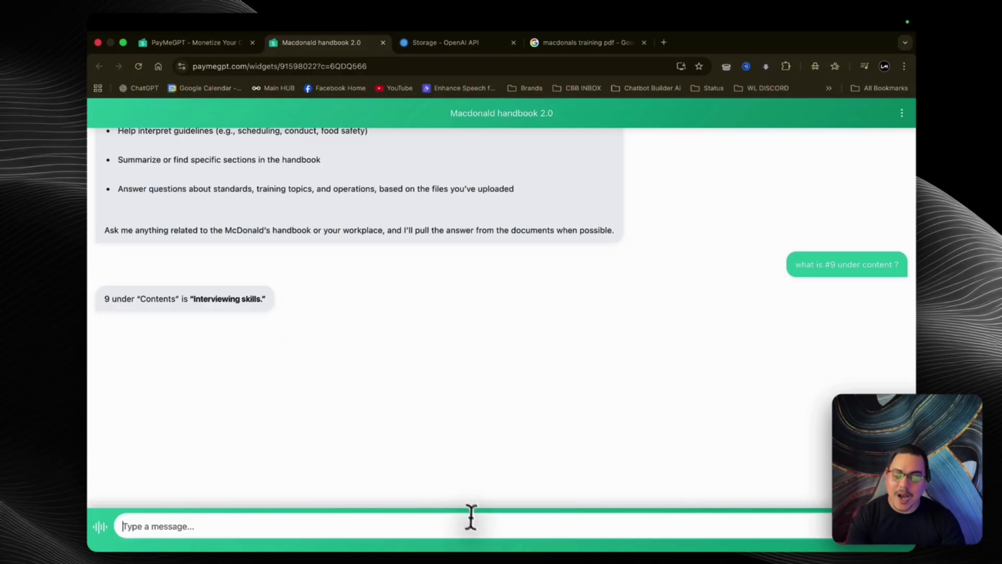
# Step: Send the agent "okay great uhhm i need help, someone has dropped the paddies and is not discarding them" and read its reply
pyautogui.write('okay gre')
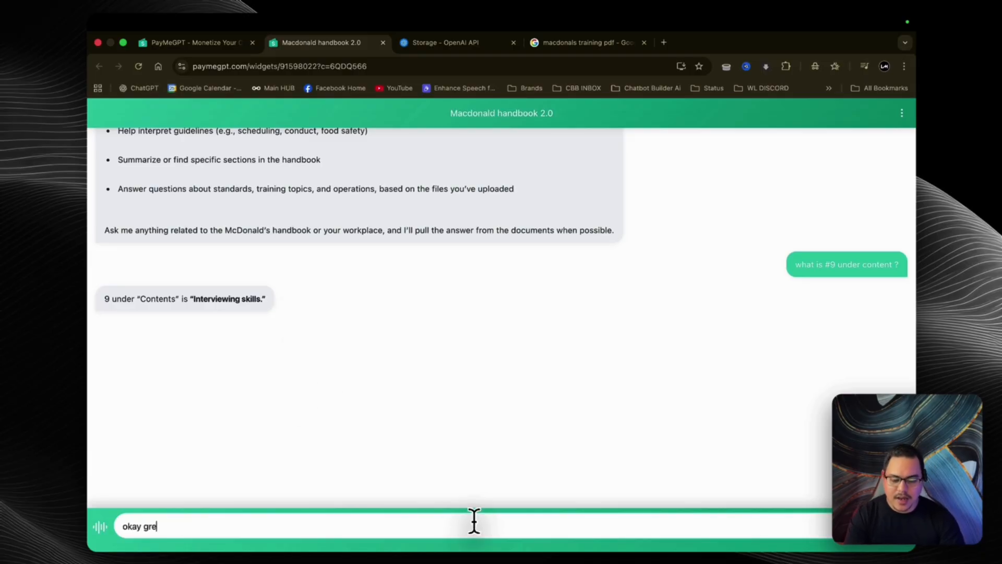
pyautogui.write('at uhhm i nee')
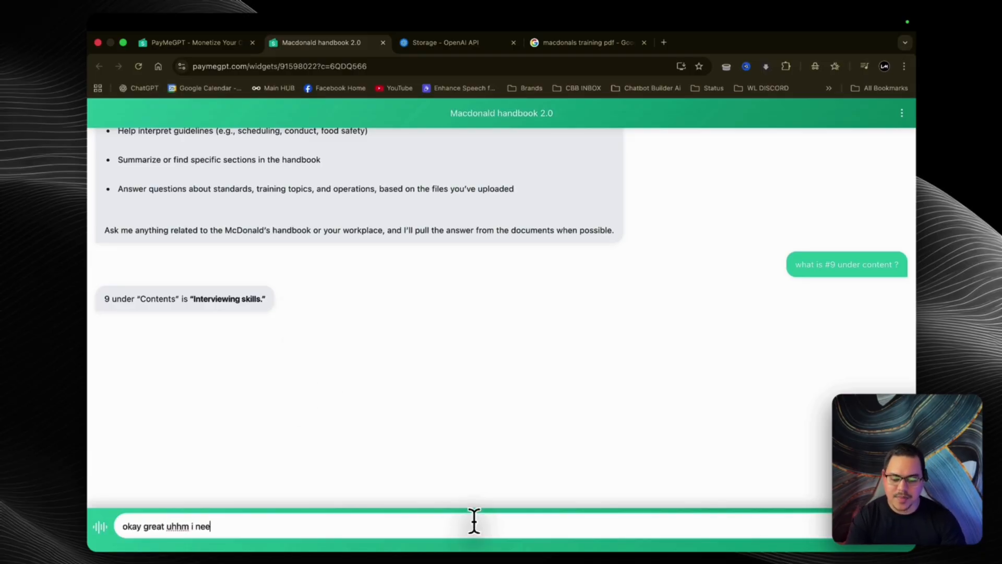
pyautogui.write('d help, someone has')
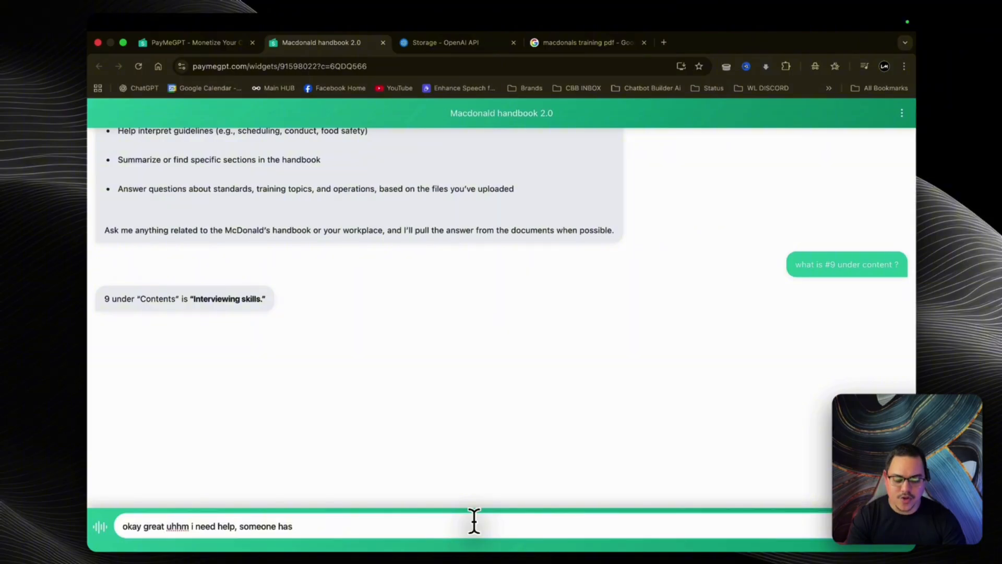
pyautogui.write(' dropped the paddies and')
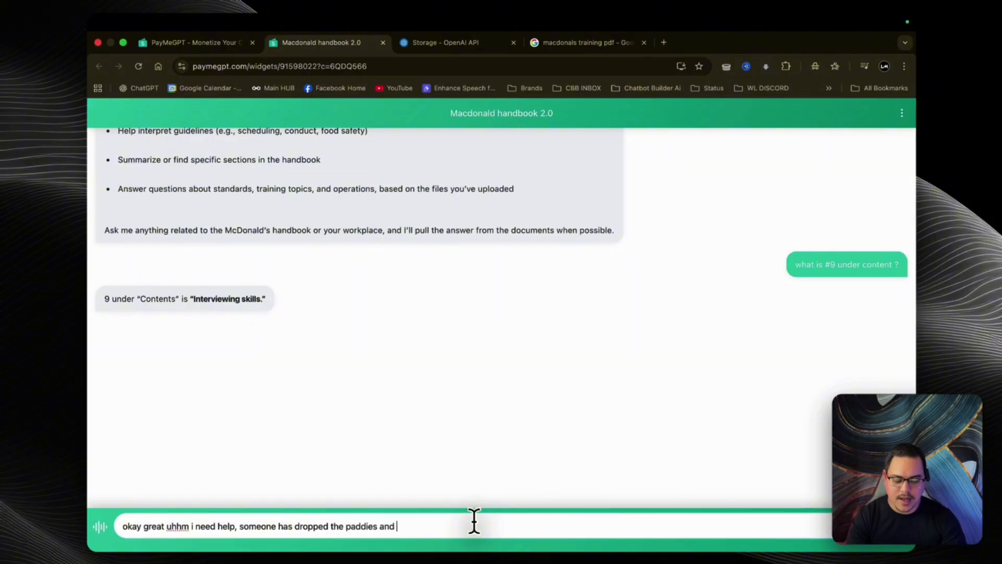
pyautogui.write(' is not disc')
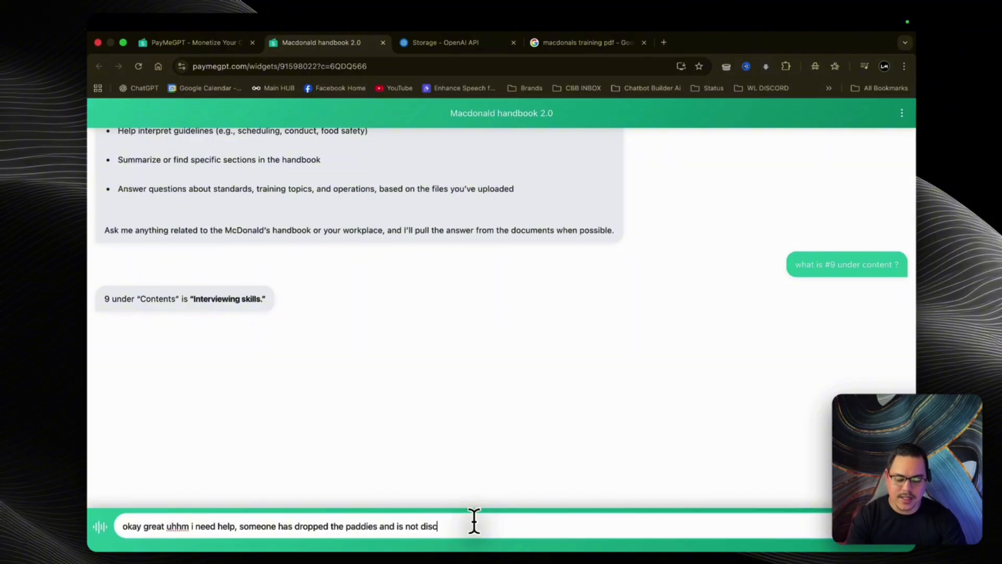
pyautogui.write('rading them')
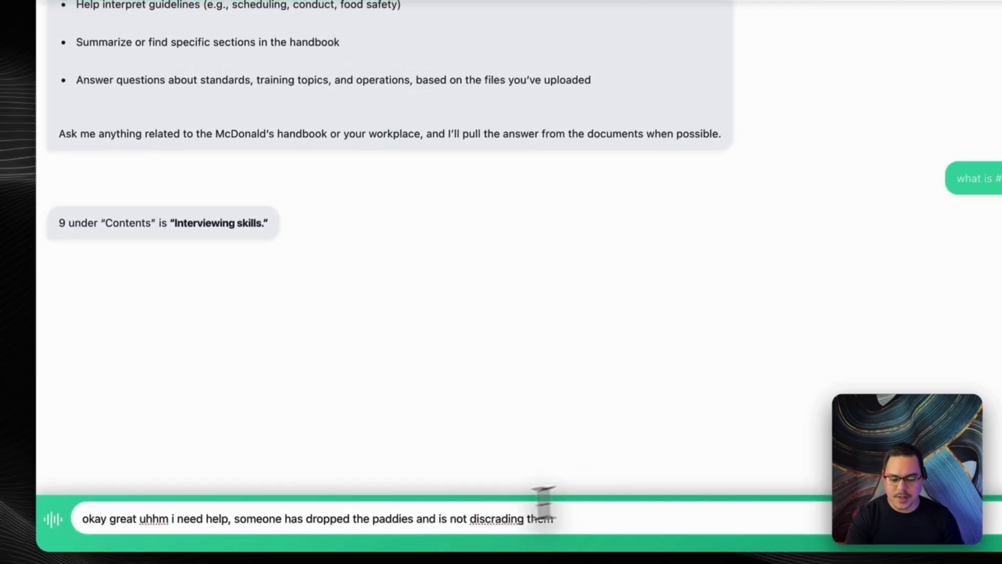
pyautogui.rightClick(445, 525)
pyautogui.click(509, 240)
pyautogui.press('Return')
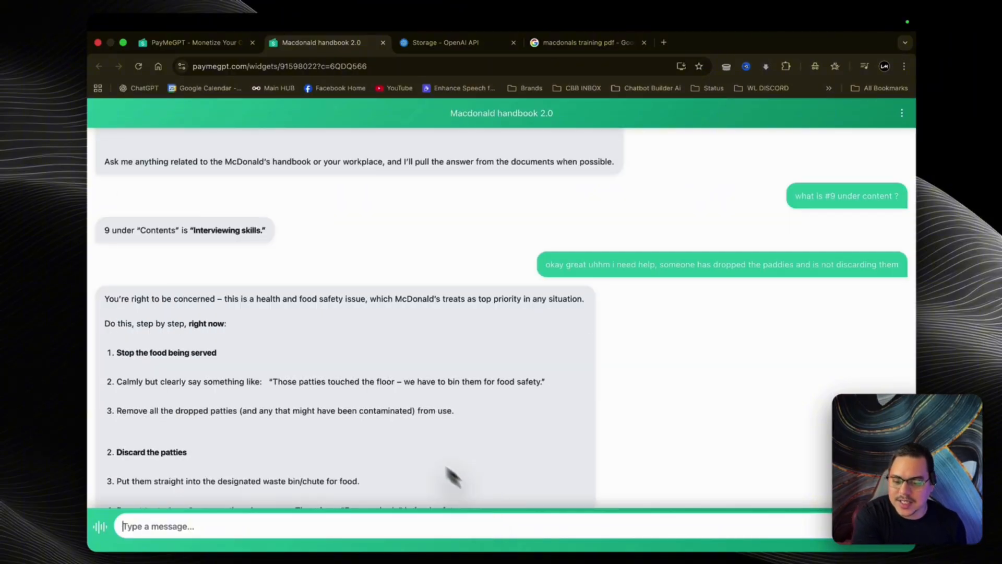
pyautogui.scroll(-5, 209, 313)
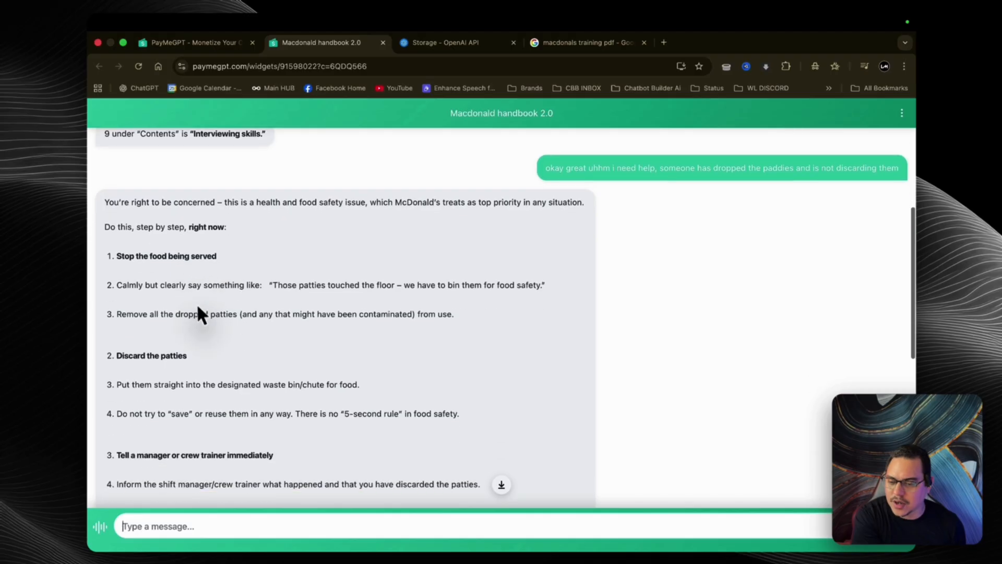
# Step: Read through the rest of the agent's reply about the dropped patties
pyautogui.scroll(-1, 253, 265)
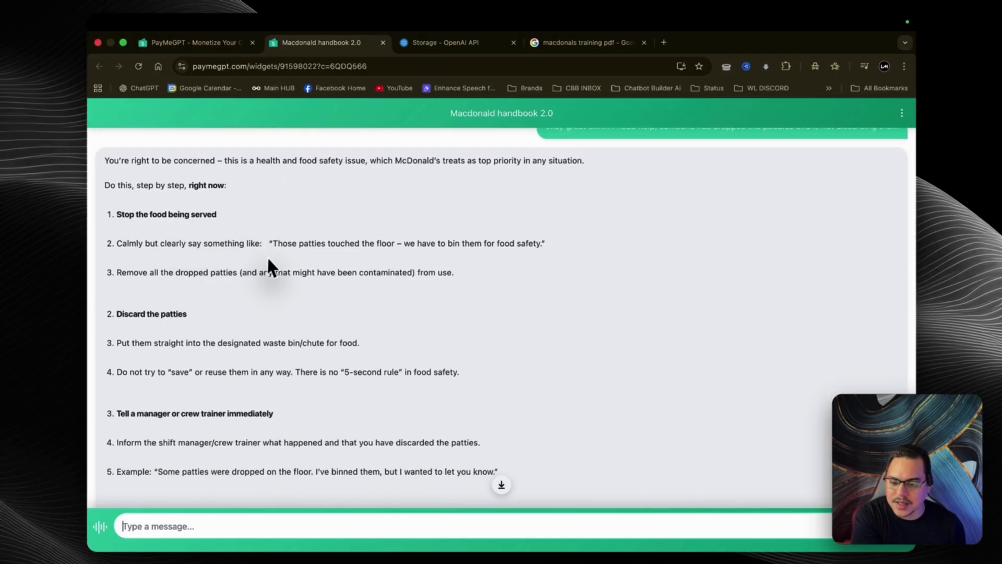
pyautogui.scroll(-10, 369, 256)
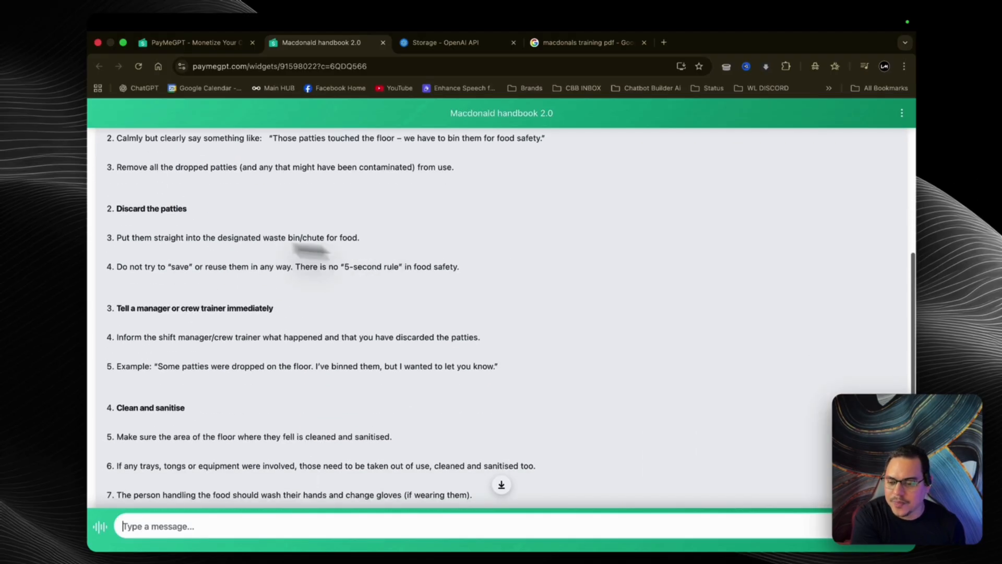
pyautogui.scroll(-3, 292, 312)
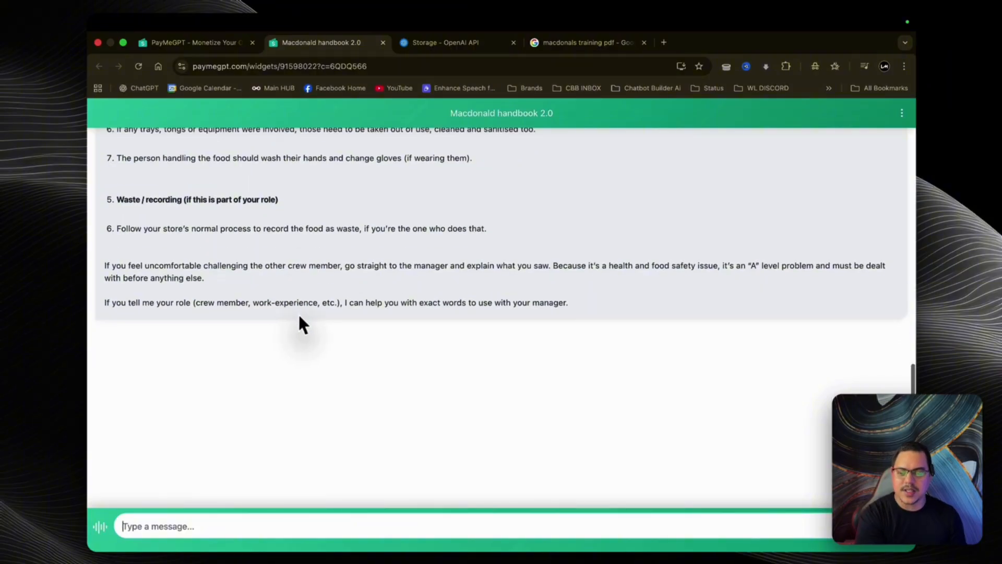
# Step: Switch to the McDonald's workbook PDF in Preview and find the page "3 key self-management skills"
pyautogui.press('super+Tab')
pyautogui.scroll(-20, 317, 315)
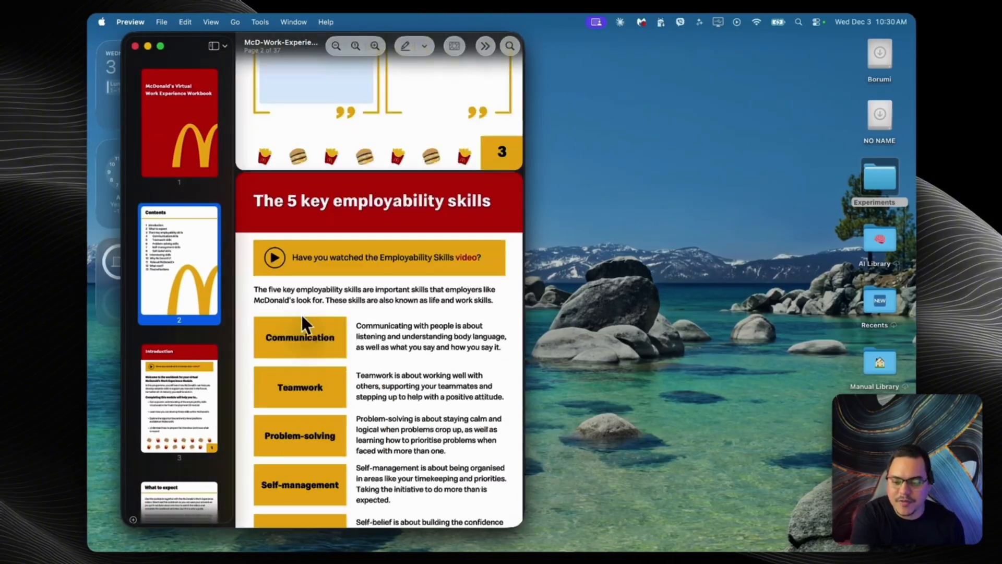
pyautogui.scroll(-10, 302, 315)
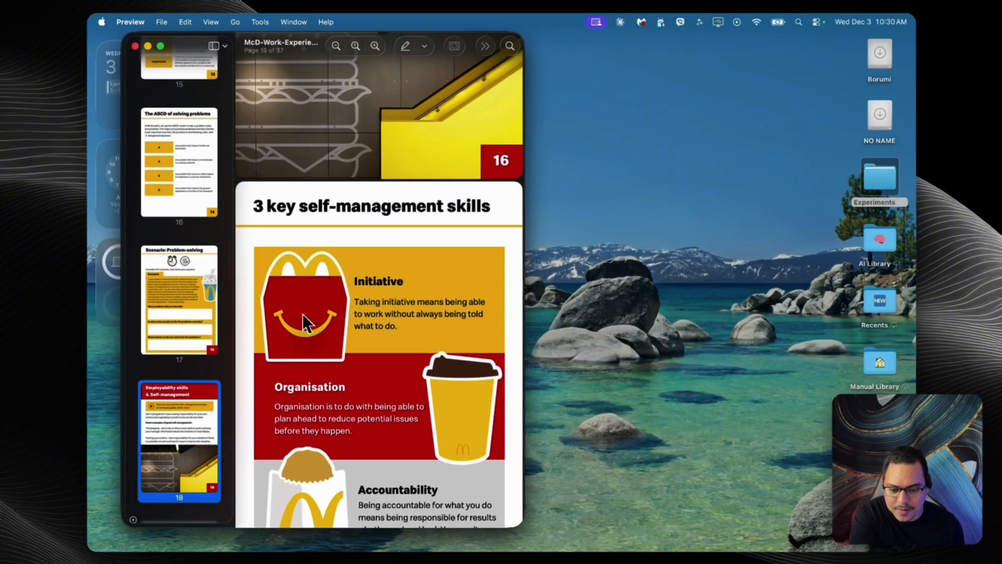
pyautogui.scroll(3, 299, 166)
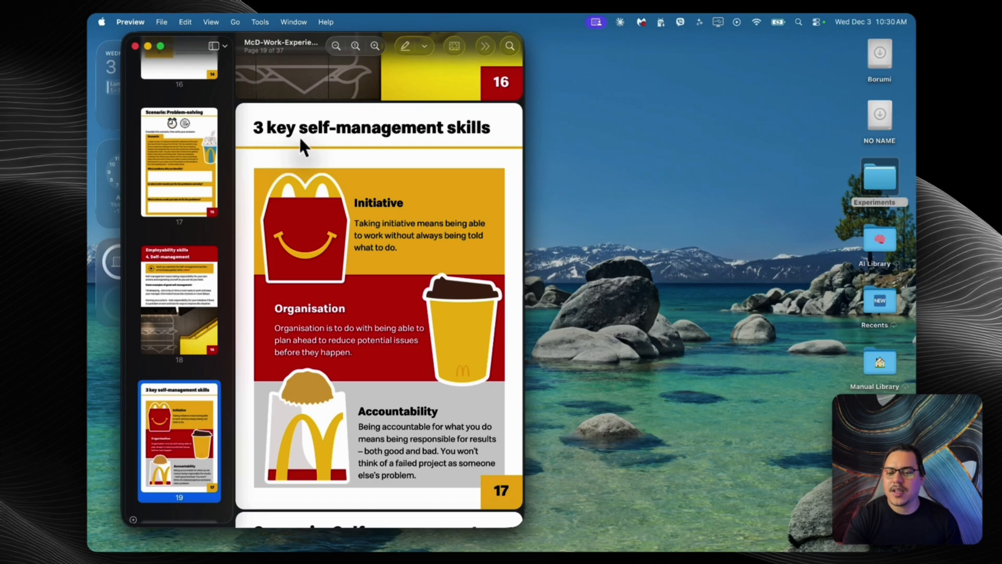
# Step: Ask the agent "wow okay what are the 3 key self management skills" and compare its answer with the PDF page in Preview
pyautogui.hotkey('ctrl', 'Right')
pyautogui.write('wow okay')
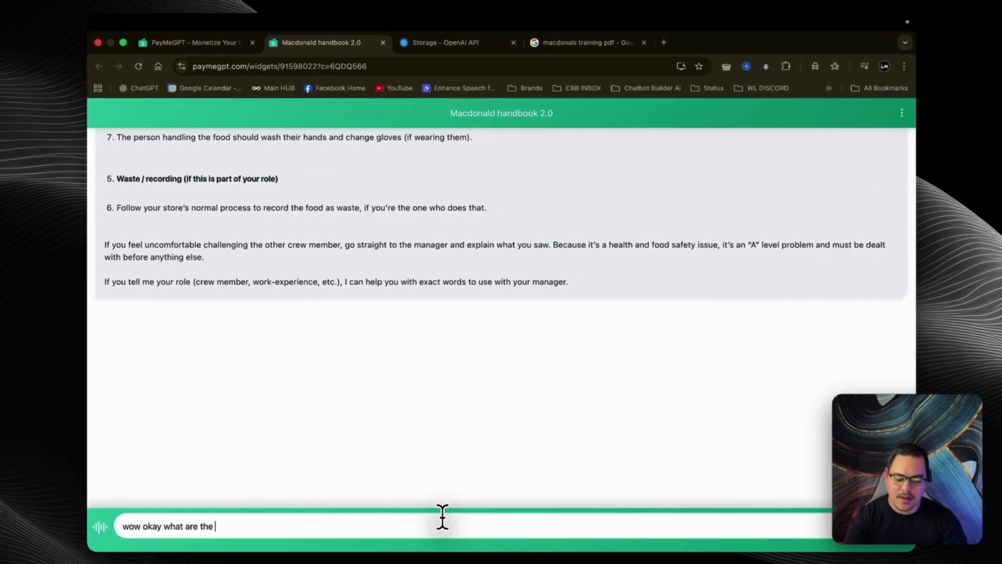
pyautogui.write(' what are the 3 key sel')
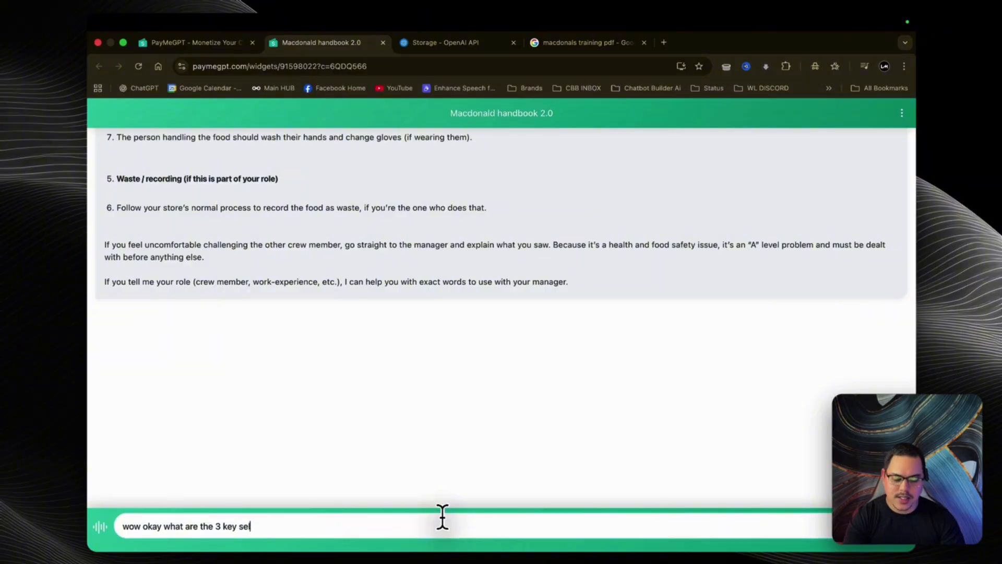
pyautogui.write('f management skills')
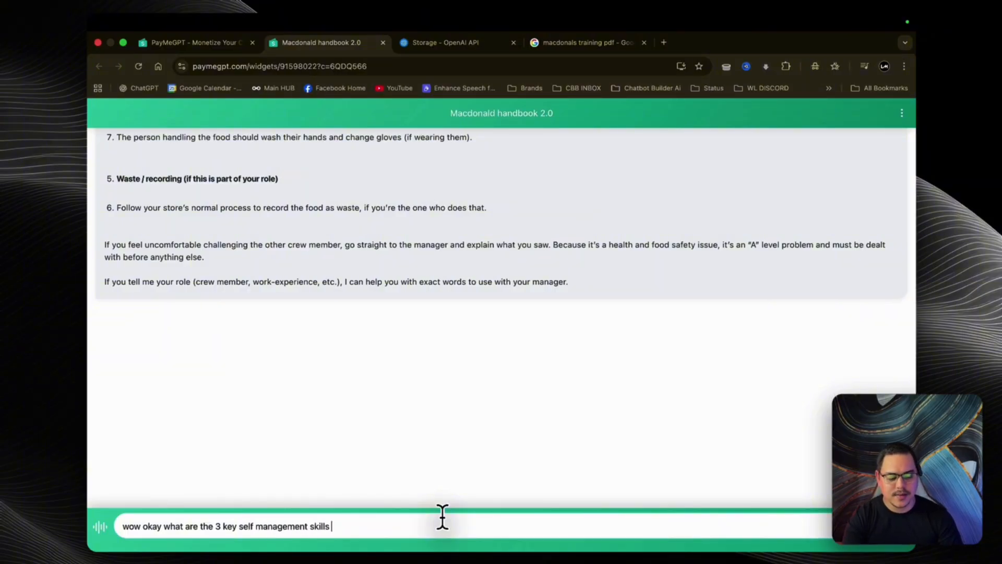
pyautogui.press('Return')
pyautogui.hotkey('ctrl', 'Left')
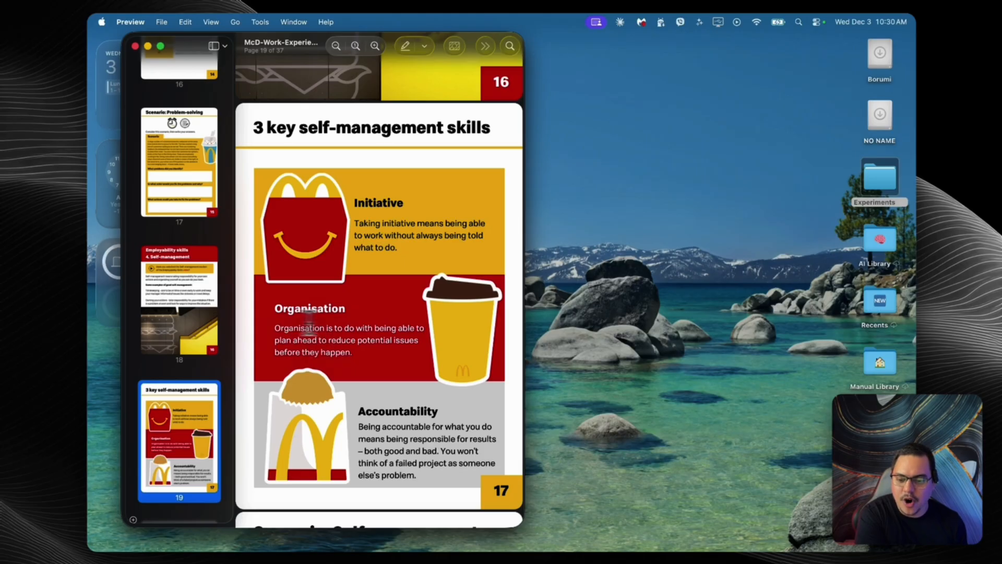
pyautogui.hotkey('ctrl', 'Right')
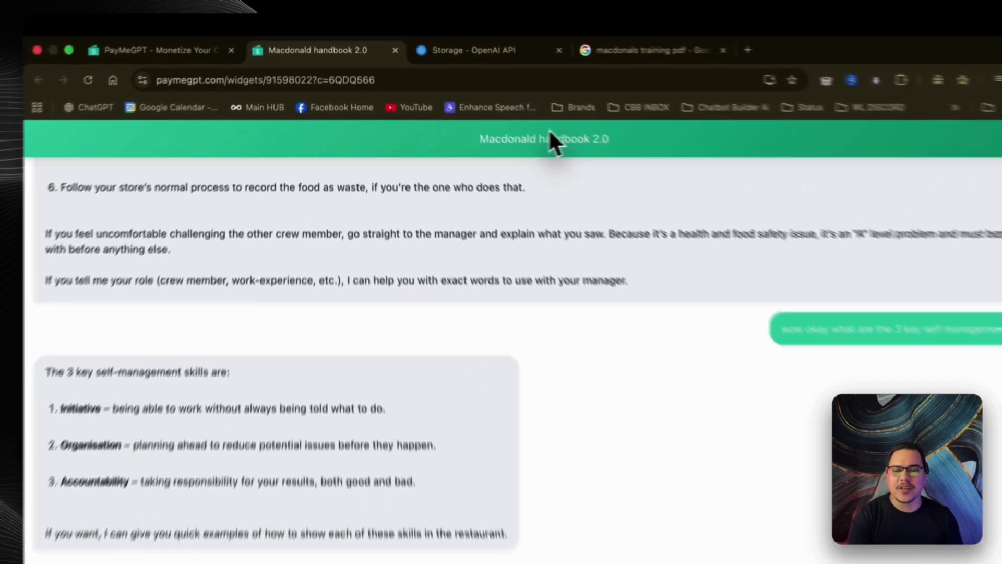
# Step: Review the "Macdonald handbook 2.0" vector store details in OpenAI Storage and return to the PayMeGPT agent list
pyautogui.click(433, 43)
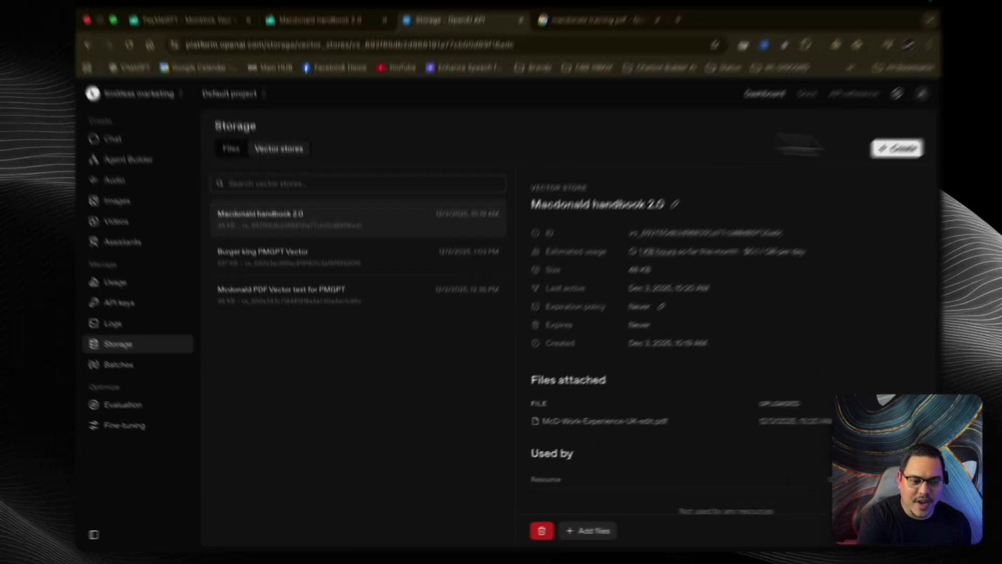
pyautogui.scroll(-1, 792, 436)
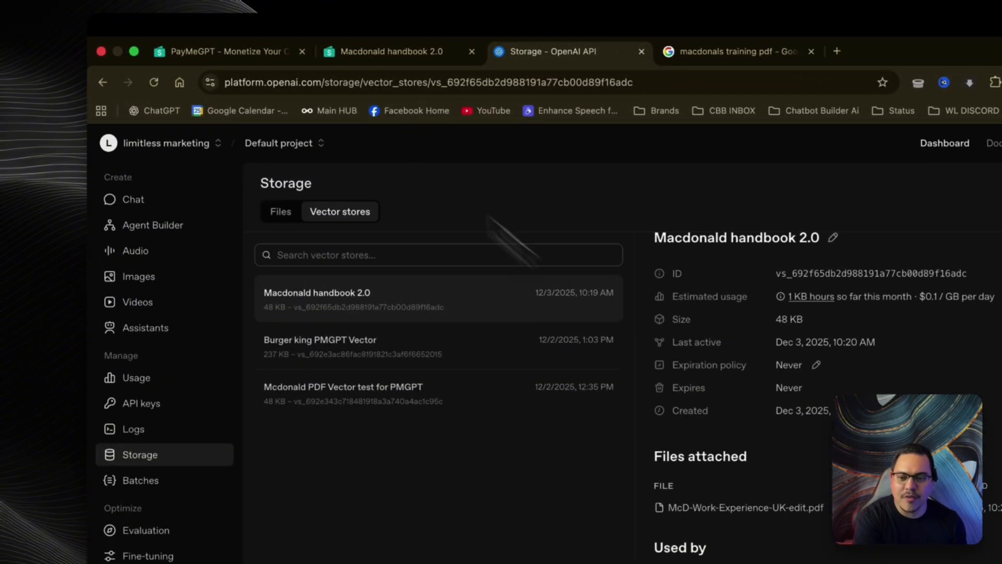
pyautogui.click(308, 45)
pyautogui.click(249, 53)
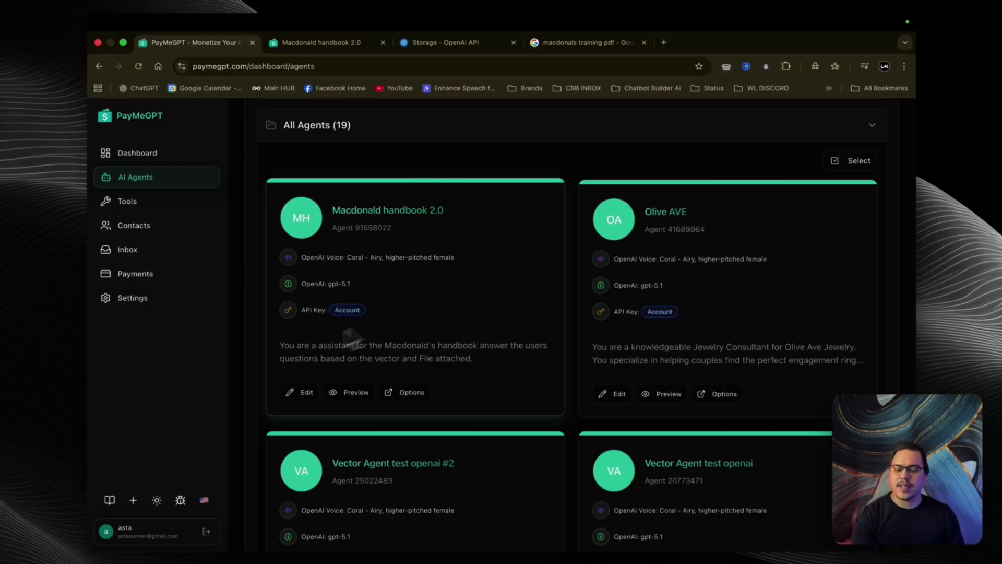
# Step: Open the "Macdonald handbook 2.0" agent for editing and set its AI model to "PMG-stream-latest (Chat only)"
pyautogui.click(301, 392)
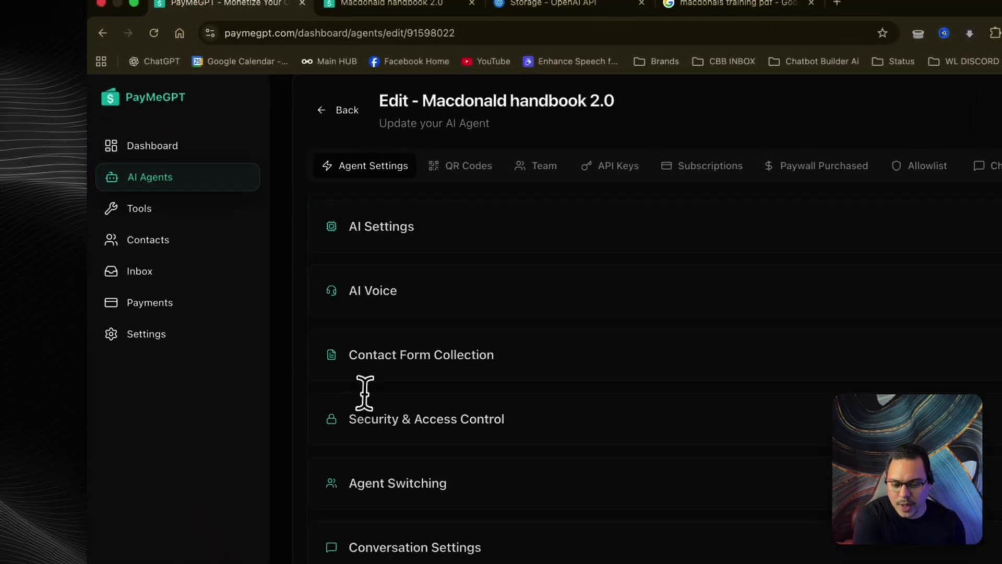
pyautogui.scroll(-2, 364, 390)
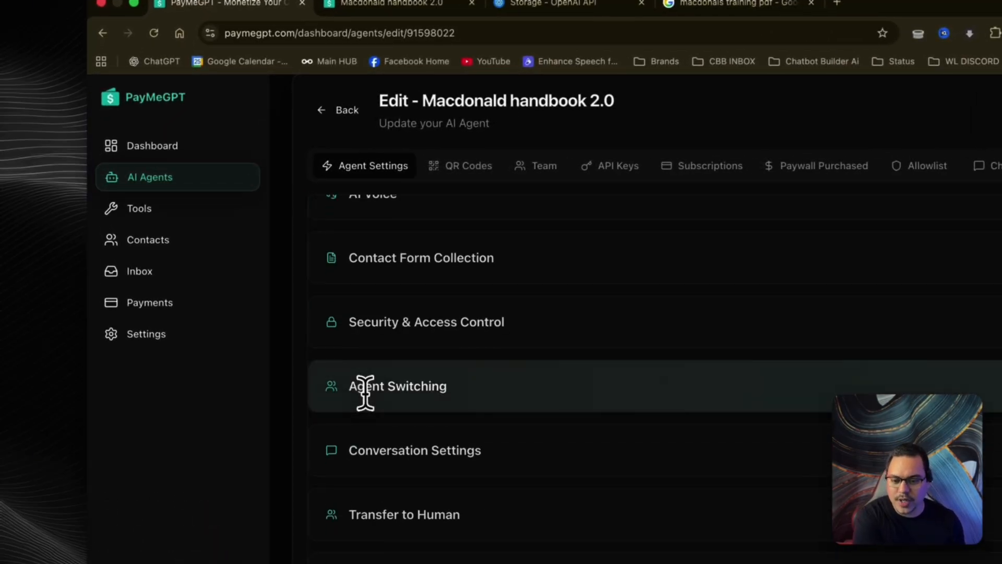
pyautogui.scroll(3, 371, 376)
pyautogui.click(376, 320)
pyautogui.scroll(2, 386, 272)
pyautogui.click(387, 237)
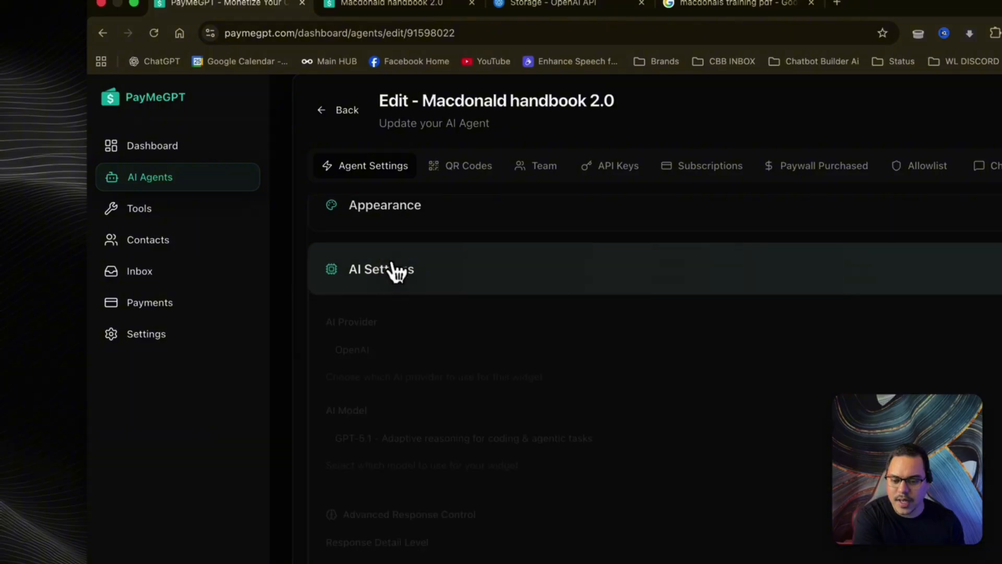
pyautogui.click(389, 390)
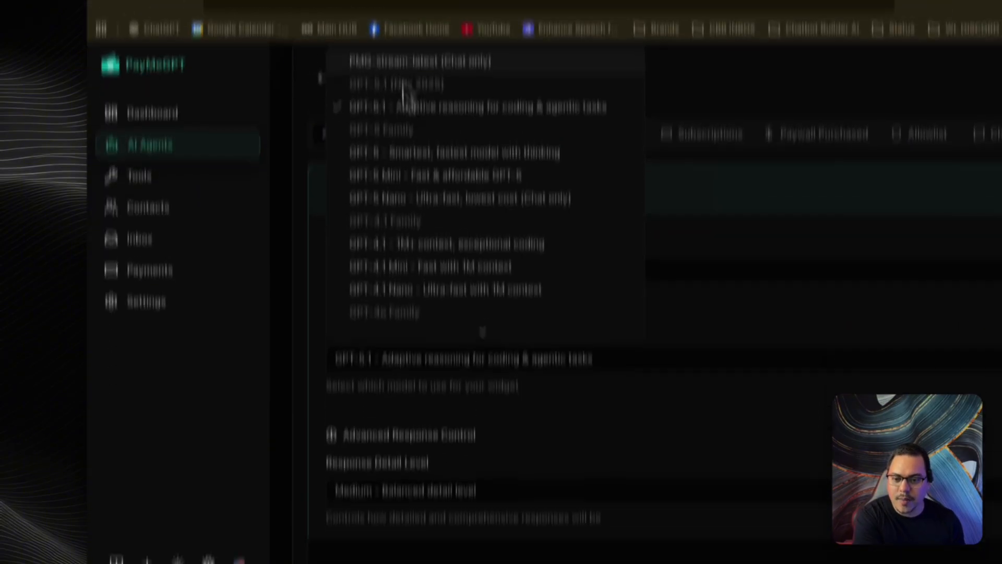
pyautogui.click(412, 133)
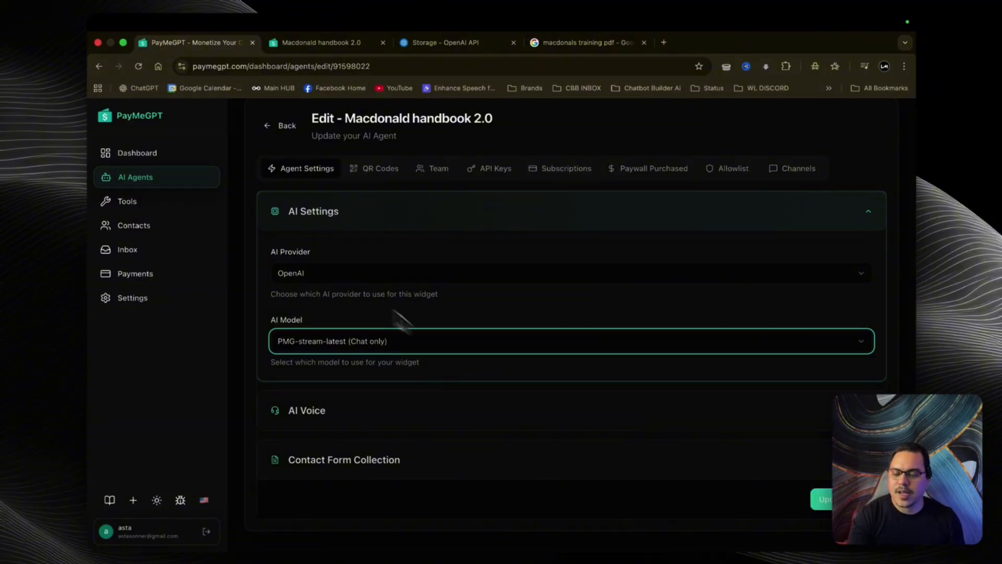
# Step: Examine the OpenAI API key field in the PayMeGPT integration settings and check the vector store in OpenAI Storage
pyautogui.click(154, 300)
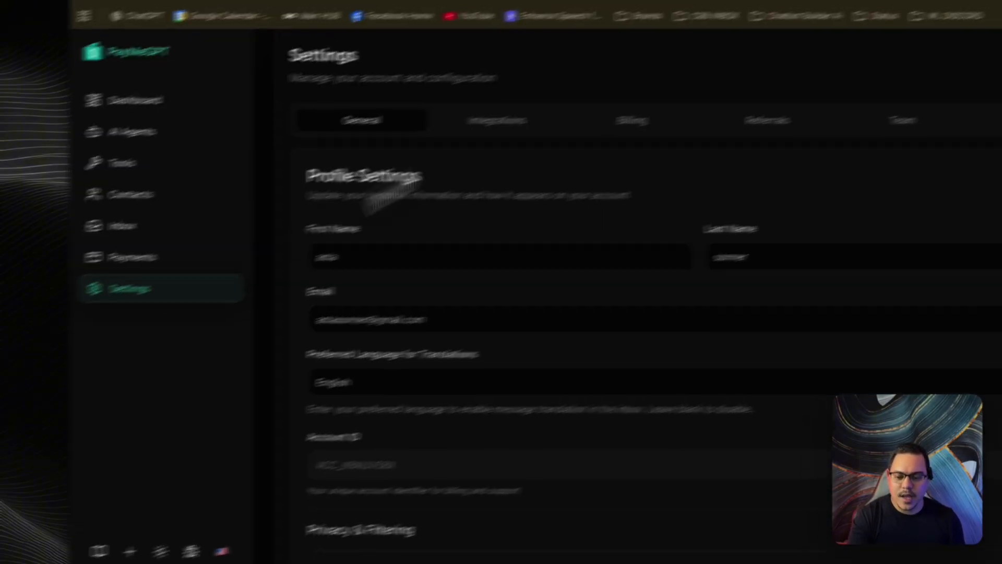
pyautogui.click(436, 140)
pyautogui.click(458, 287)
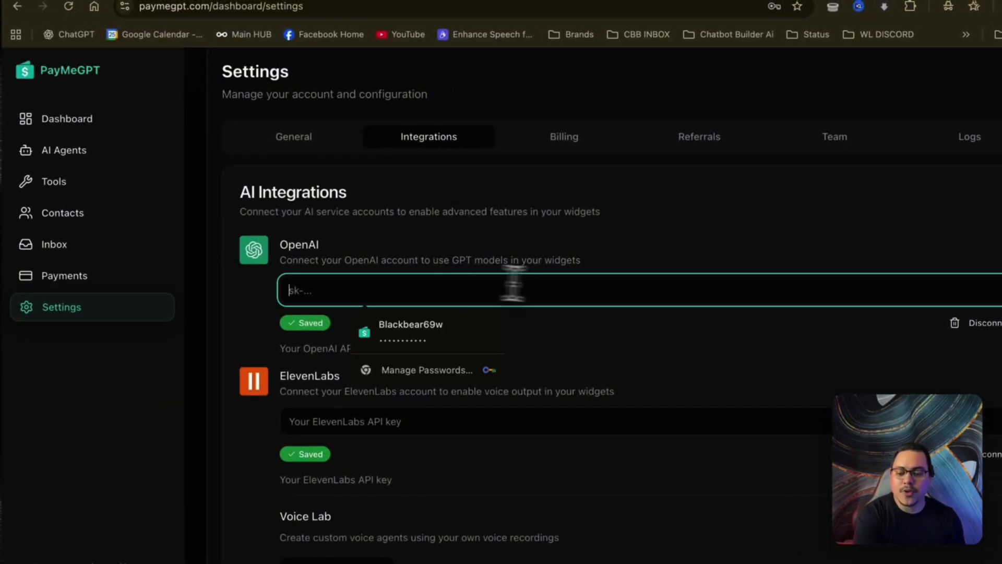
pyautogui.click(706, 233)
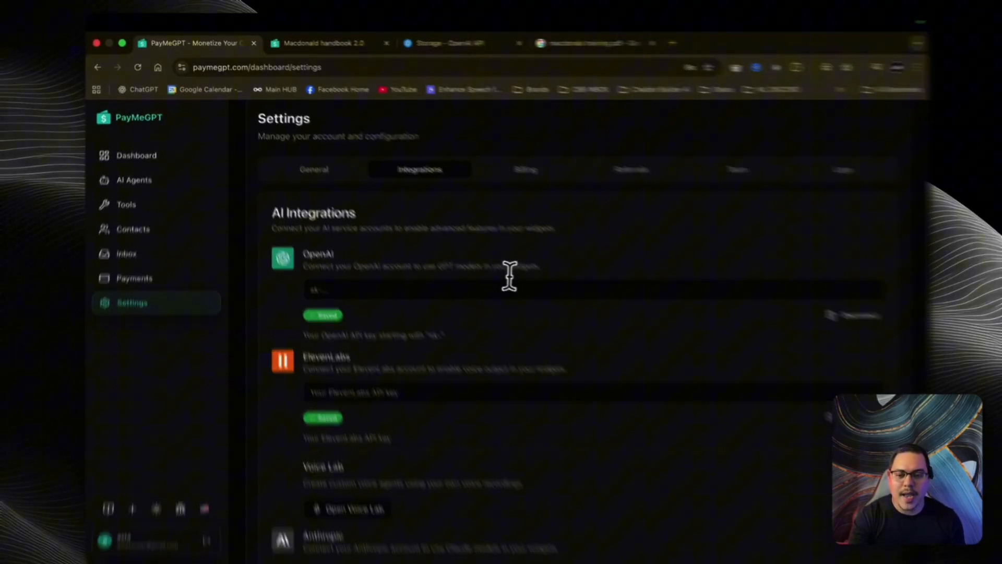
pyautogui.click(454, 44)
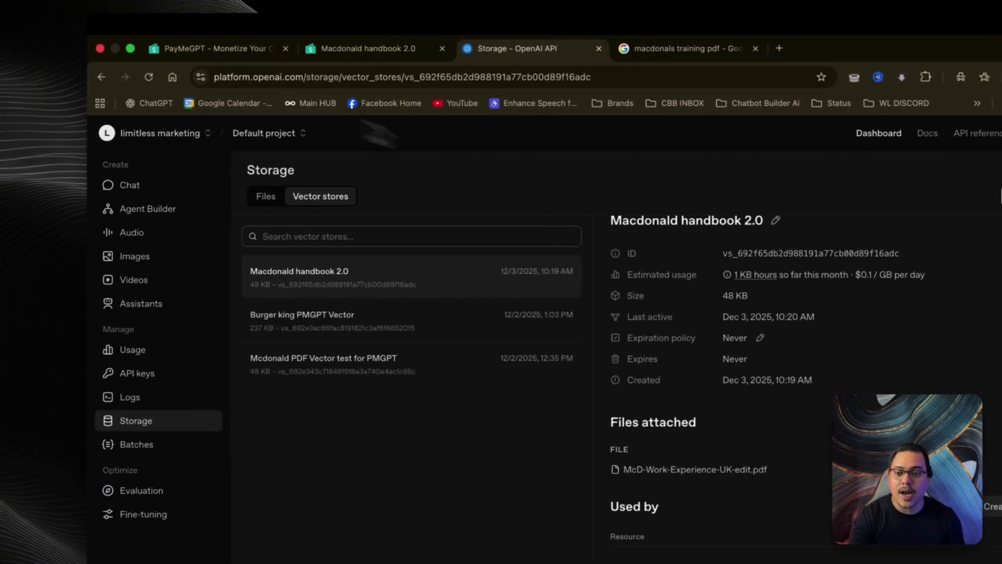
pyautogui.click(365, 48)
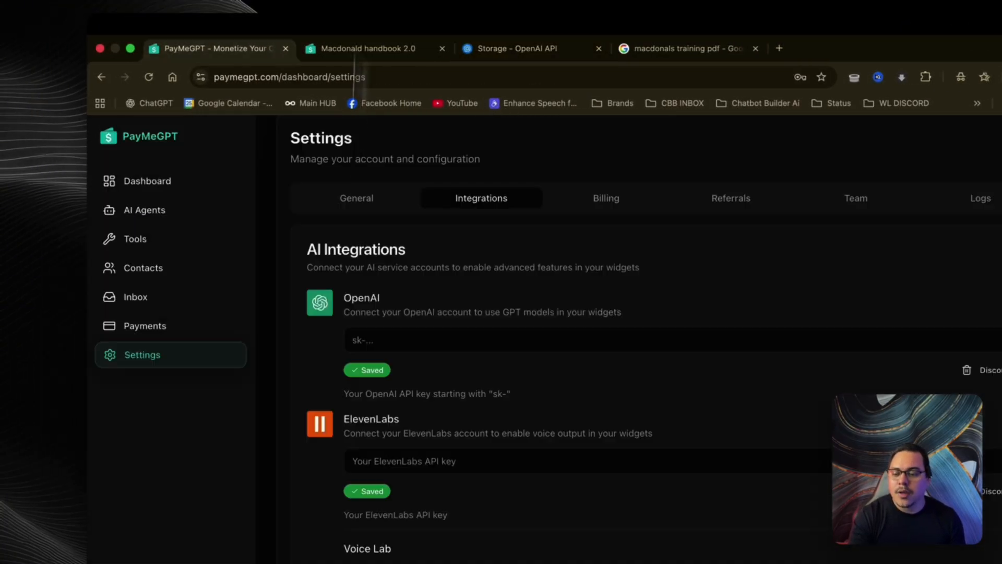
# Step: Reopen the "Macdonald handbook 2.0" agent for editing and look through the available AI models without changing the selection
pyautogui.click(159, 212)
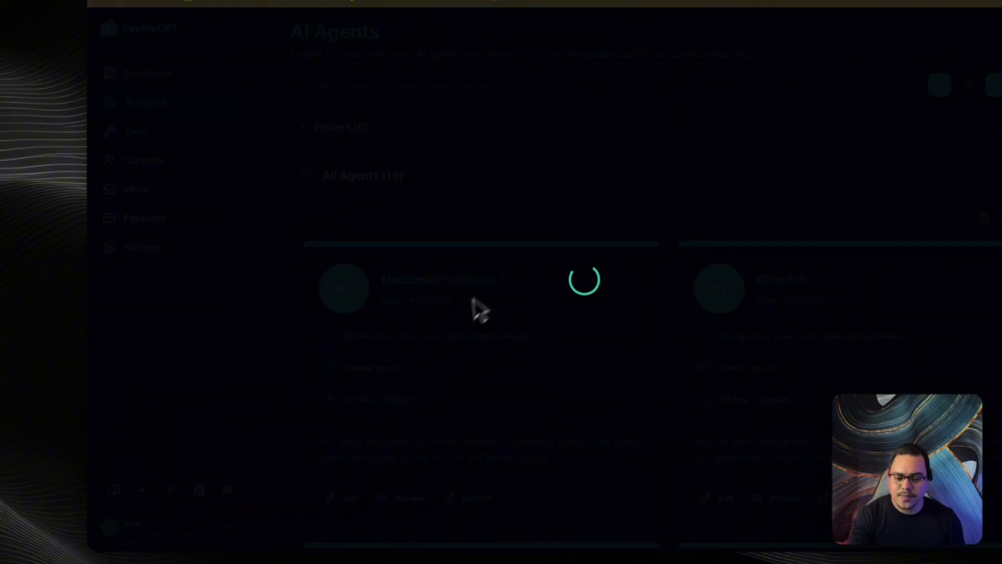
pyautogui.scroll(-3, 465, 317)
pyautogui.click(344, 259)
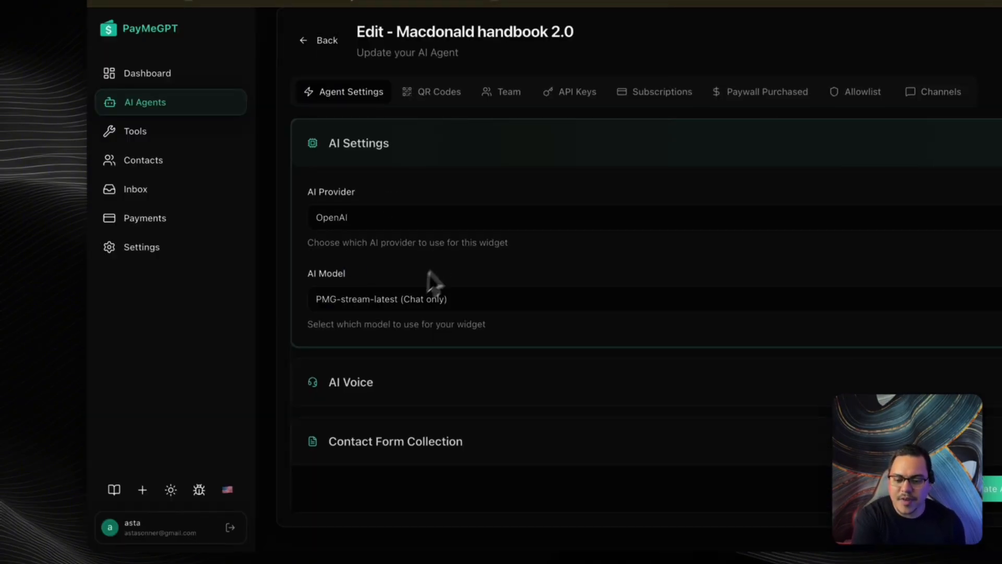
pyautogui.click(397, 300)
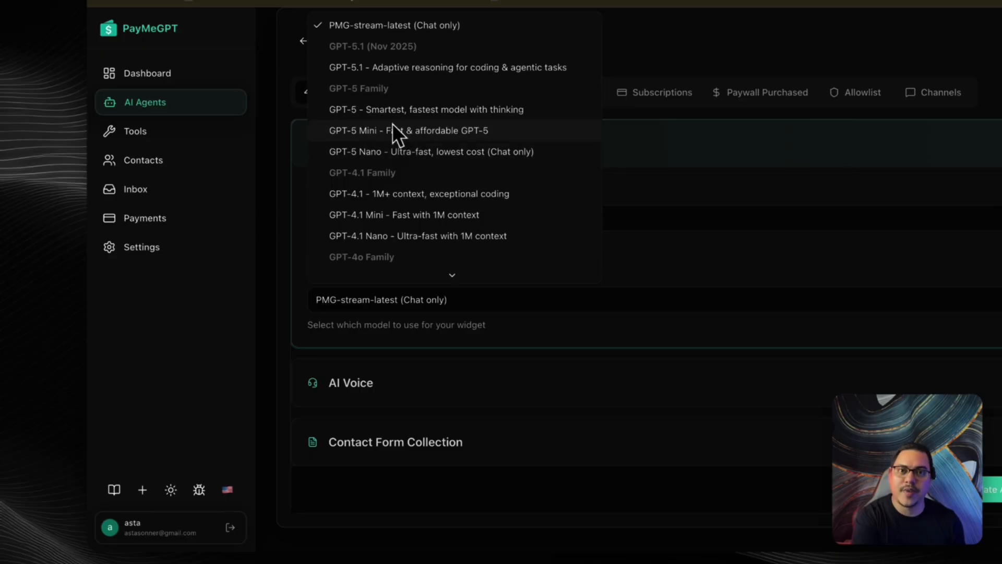
pyautogui.click(270, 193)
# Step: Examine the agent's system prompt and the list of external vector stores in its knowledge base, keeping the current selection
pyautogui.scroll(2, 485, 219)
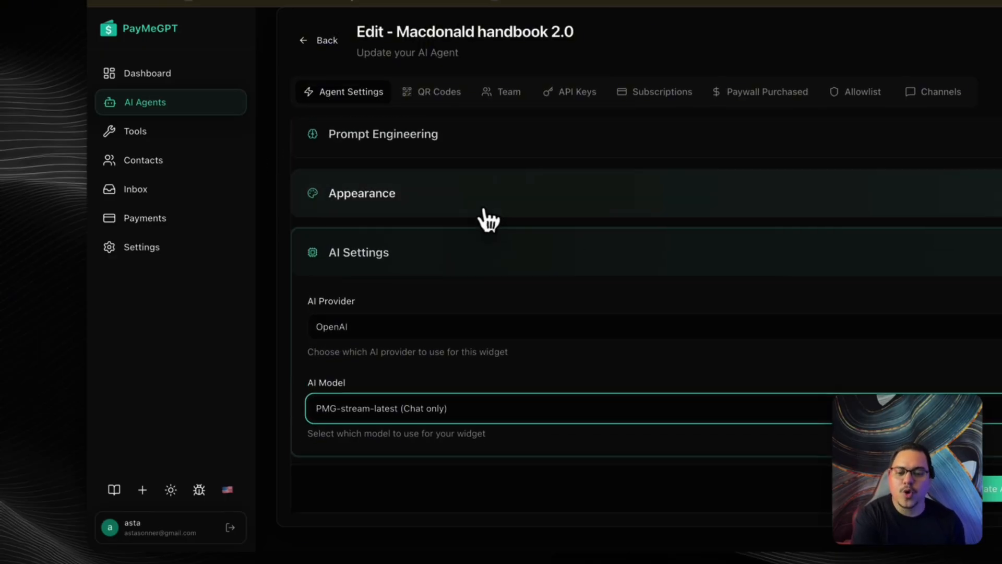
pyautogui.click(467, 207)
pyautogui.scroll(-5, 468, 209)
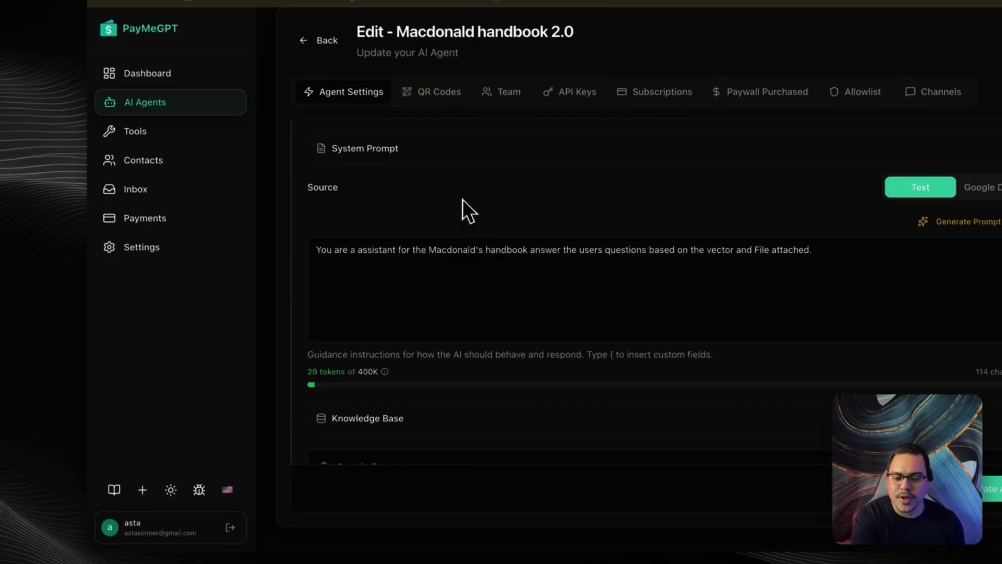
pyautogui.scroll(-5, 462, 199)
pyautogui.click(454, 169)
pyautogui.scroll(-3, 449, 170)
pyautogui.moveTo(344, 183); pyautogui.dragTo(516, 182)
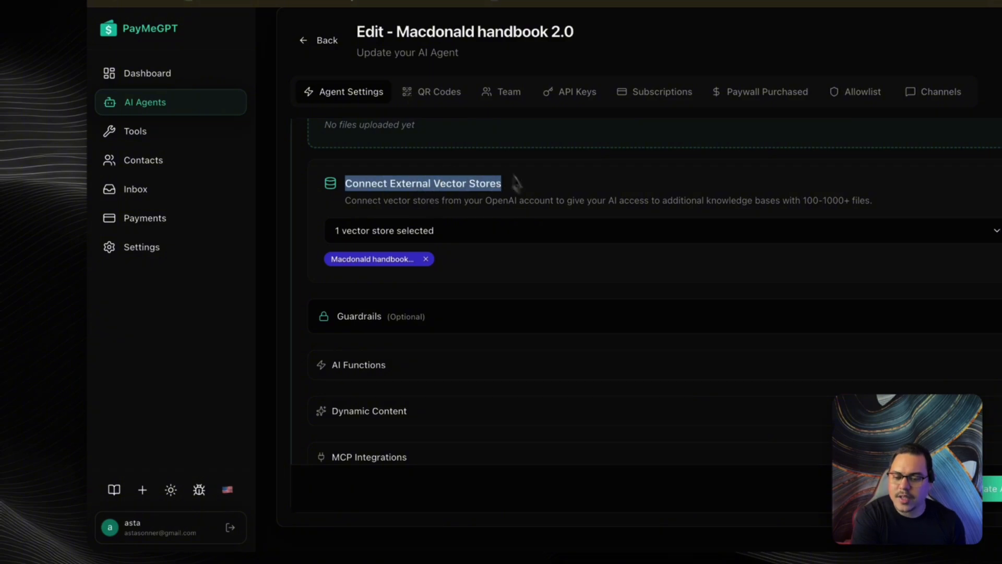
pyautogui.click(510, 237)
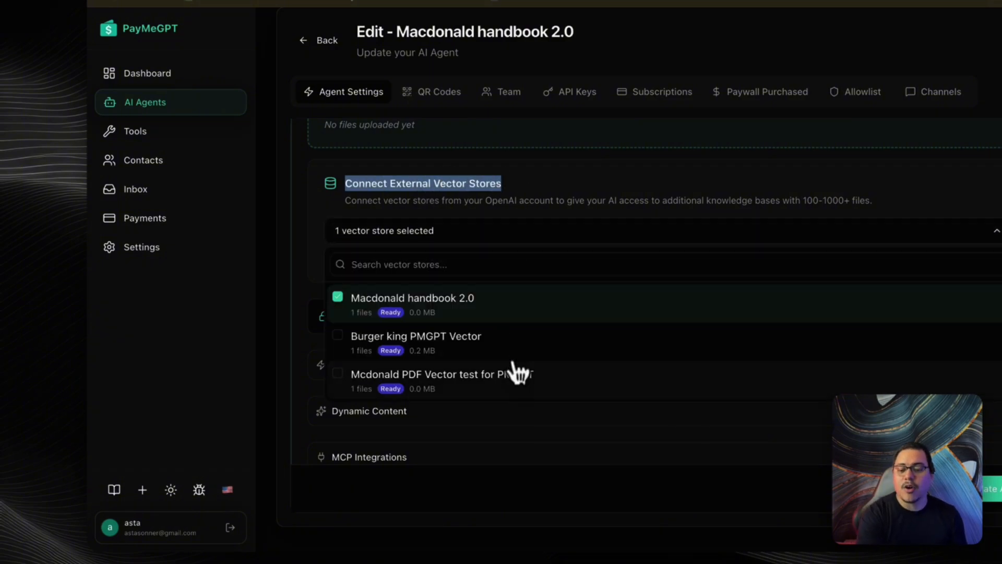
pyautogui.click(296, 211)
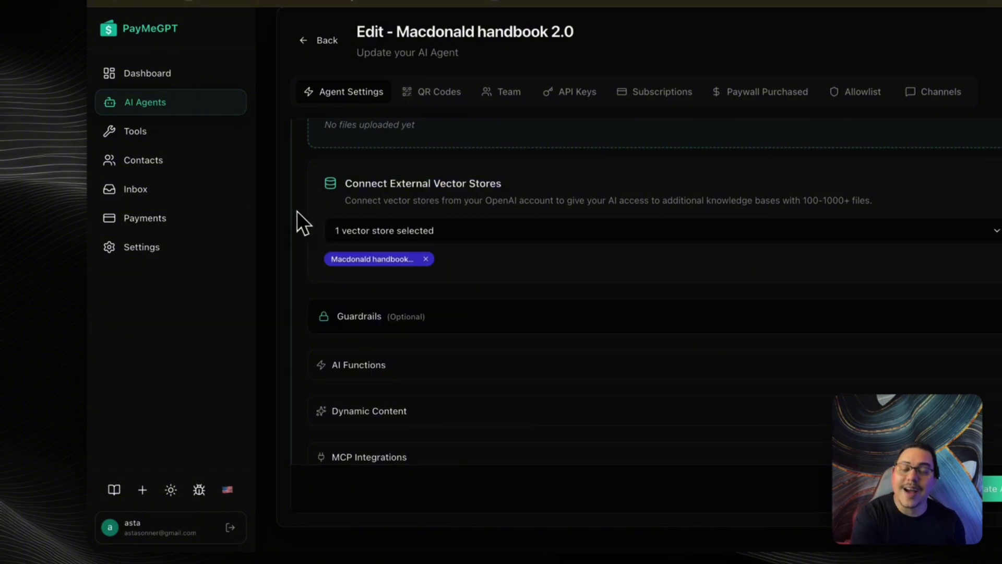